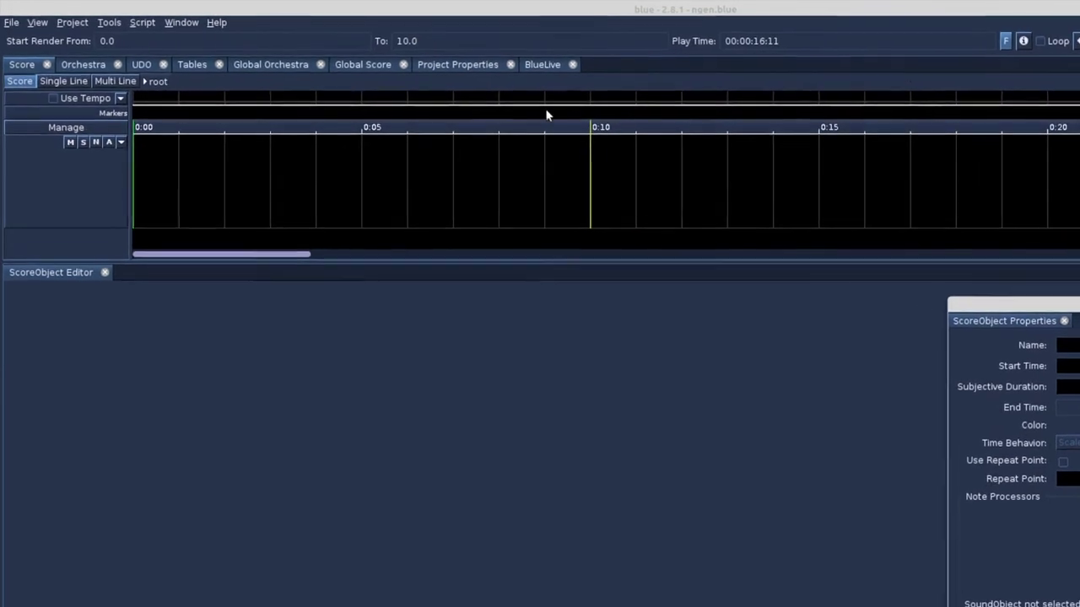
# Add a new External object to the score timeline and open it for editing.
pyautogui.rightClick(277, 162)
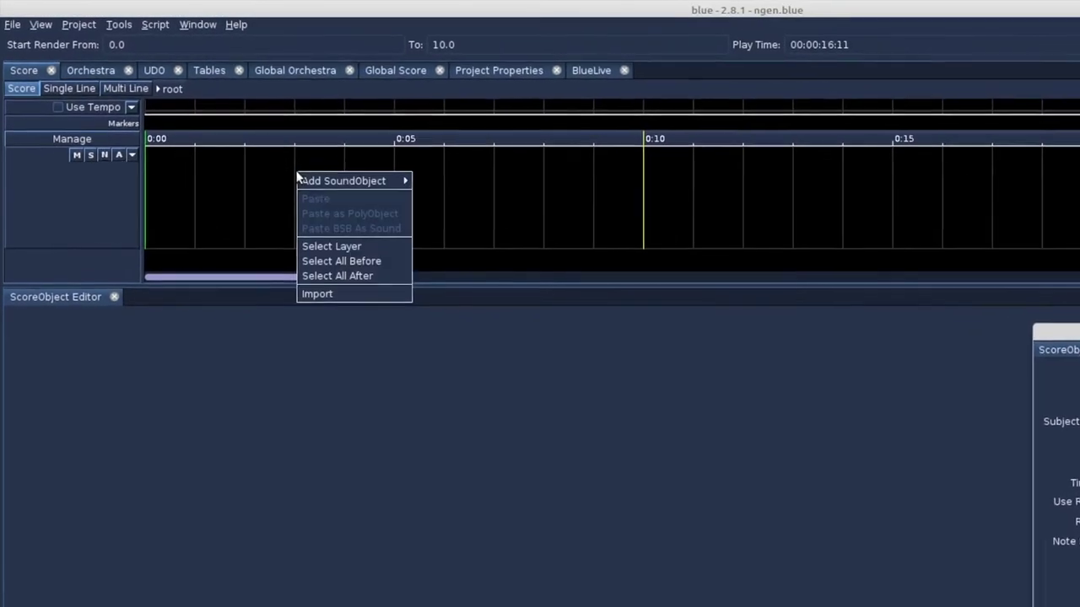
pyautogui.moveTo(338, 185)
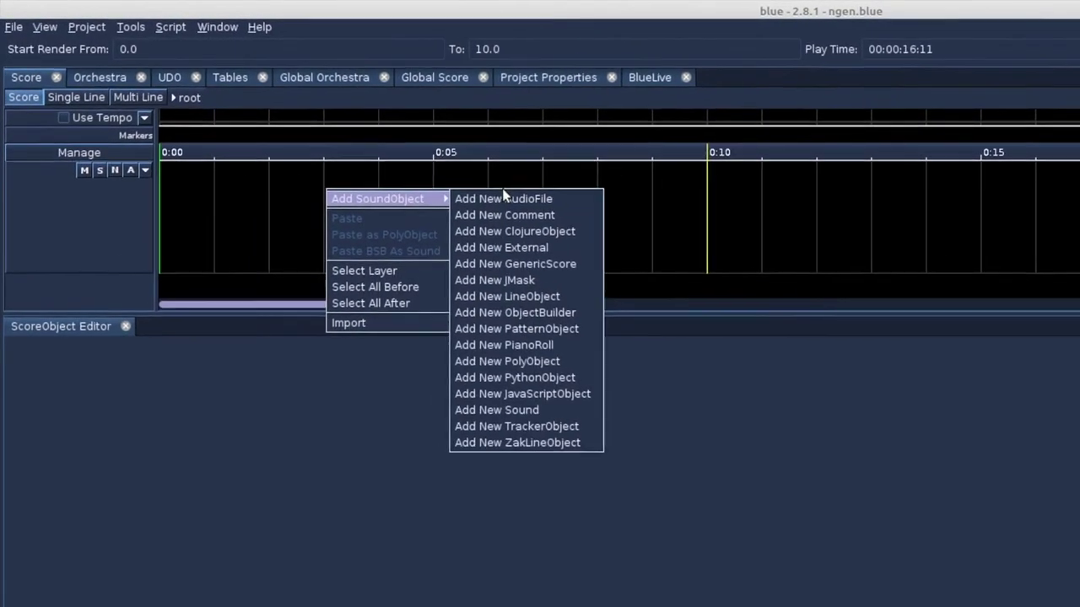
pyautogui.click(548, 253)
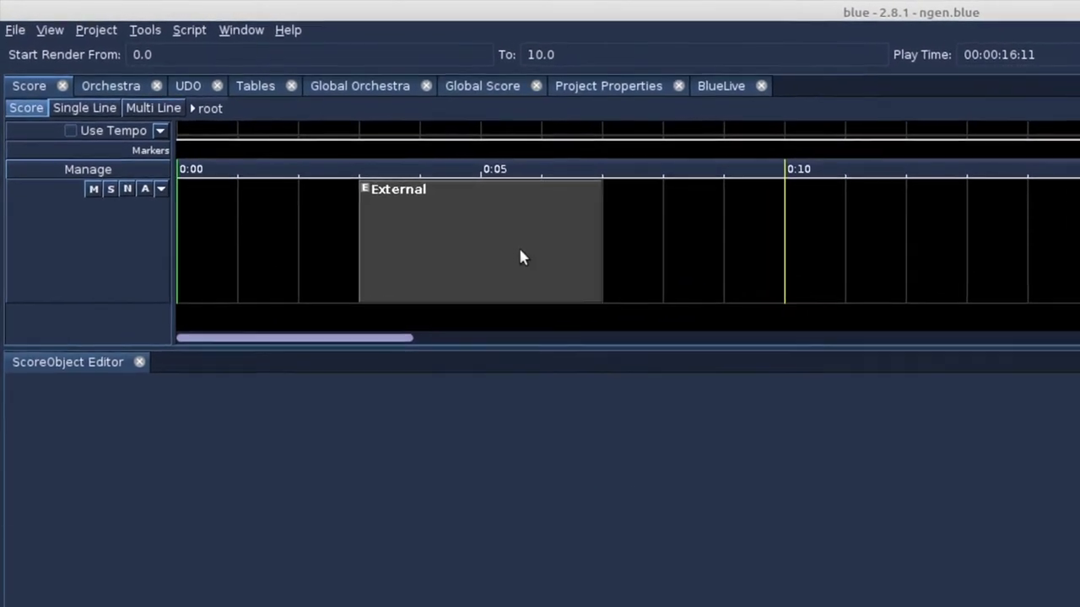
pyautogui.click(479, 236)
# Set its command line to 'ngen $infile $outfile' and paste the ngen score into its code.
pyautogui.click(342, 420)
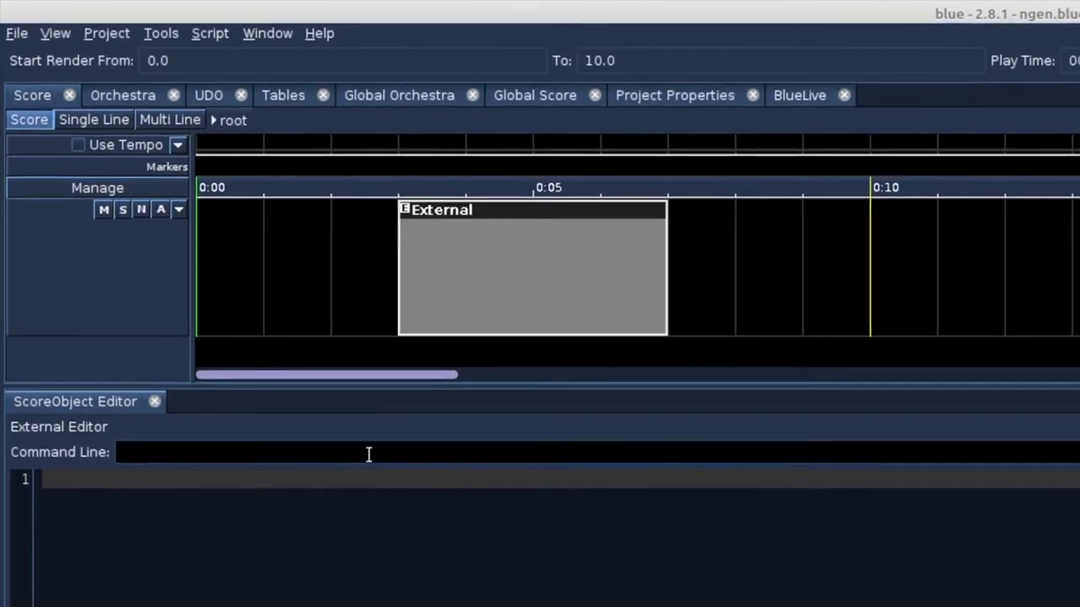
pyautogui.write('ngen')
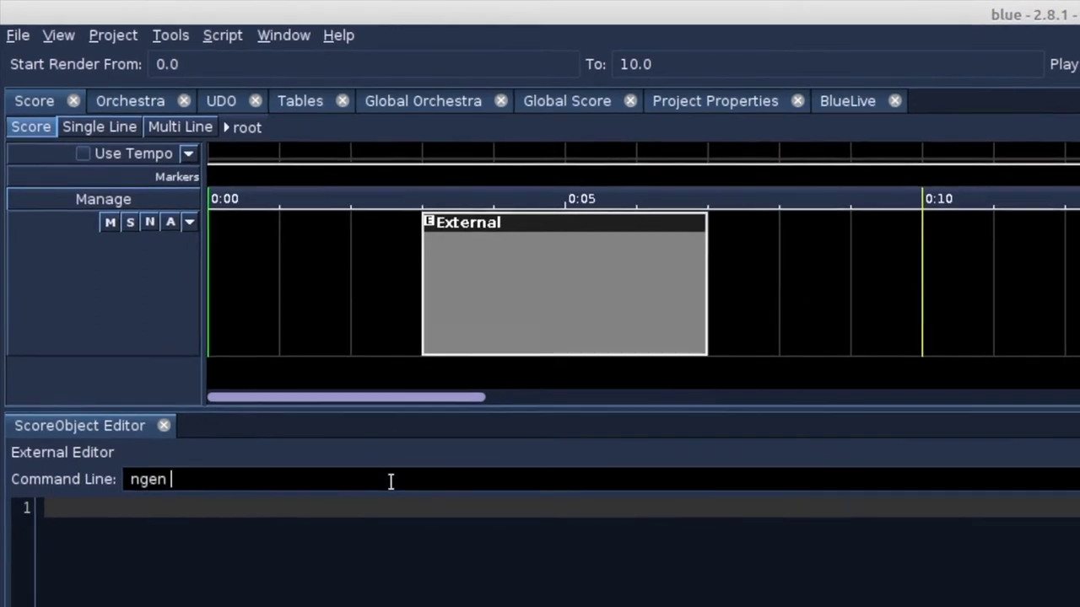
pyautogui.write(' $infile ')
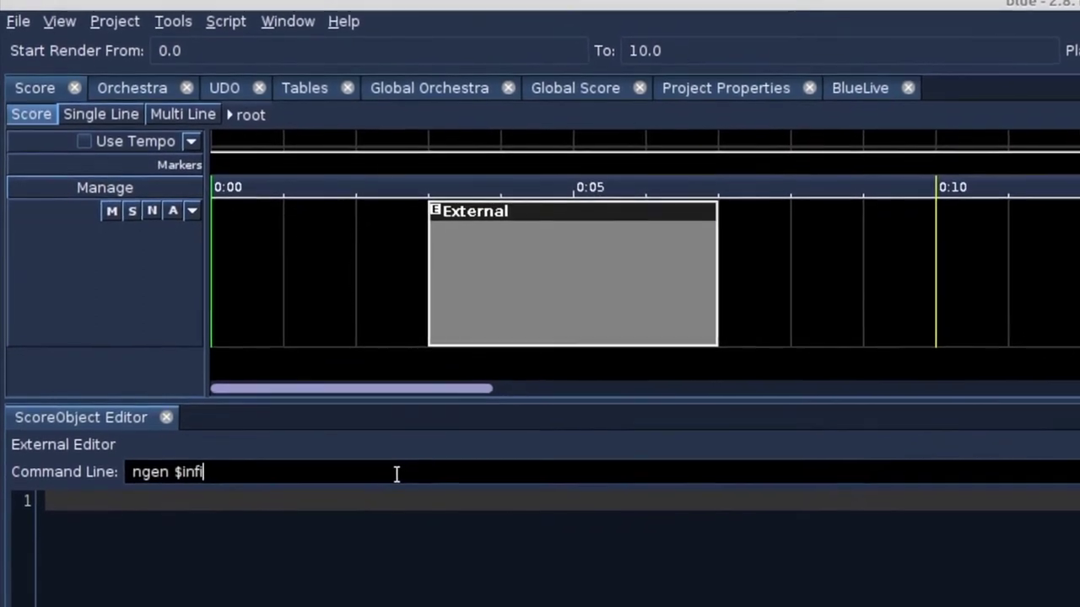
pyautogui.write('$outfi')
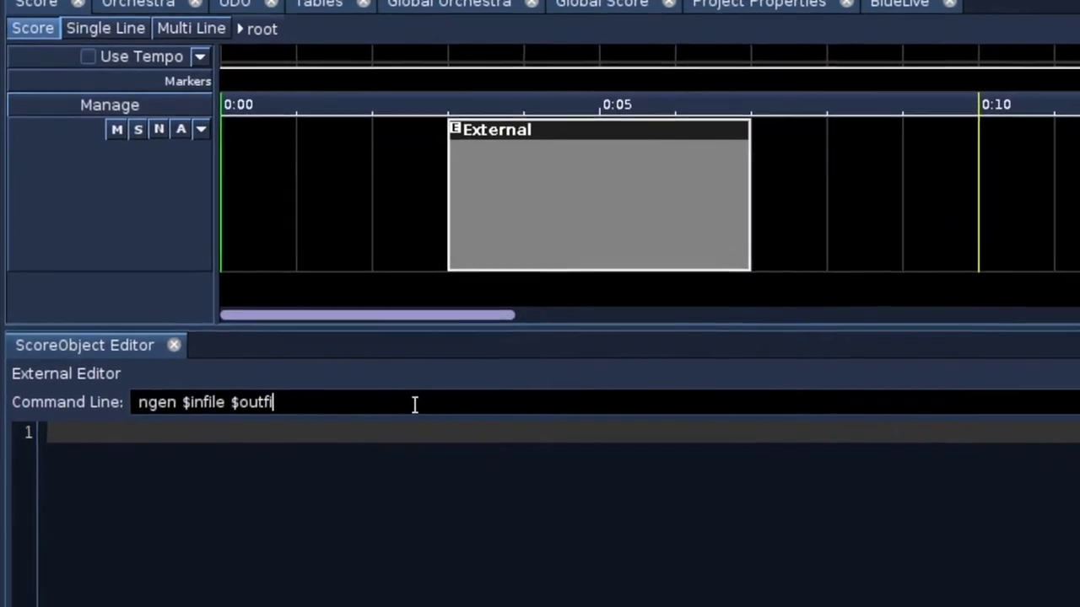
pyautogui.write('le')
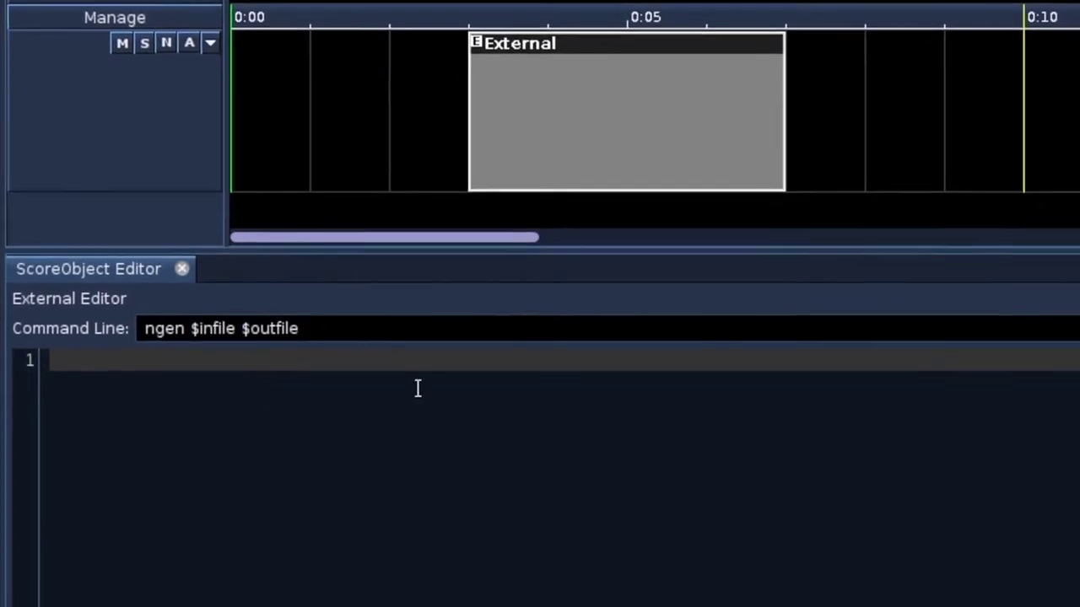
pyautogui.click(375, 473)
pyautogui.write('i1 = 4 0 10 {   p2 1   p4 mo (T 1. 1000 2000)   p3 ex(T, 1. [2000 - p4 * .01])  ; moves 100 to 0 over 10 beats')
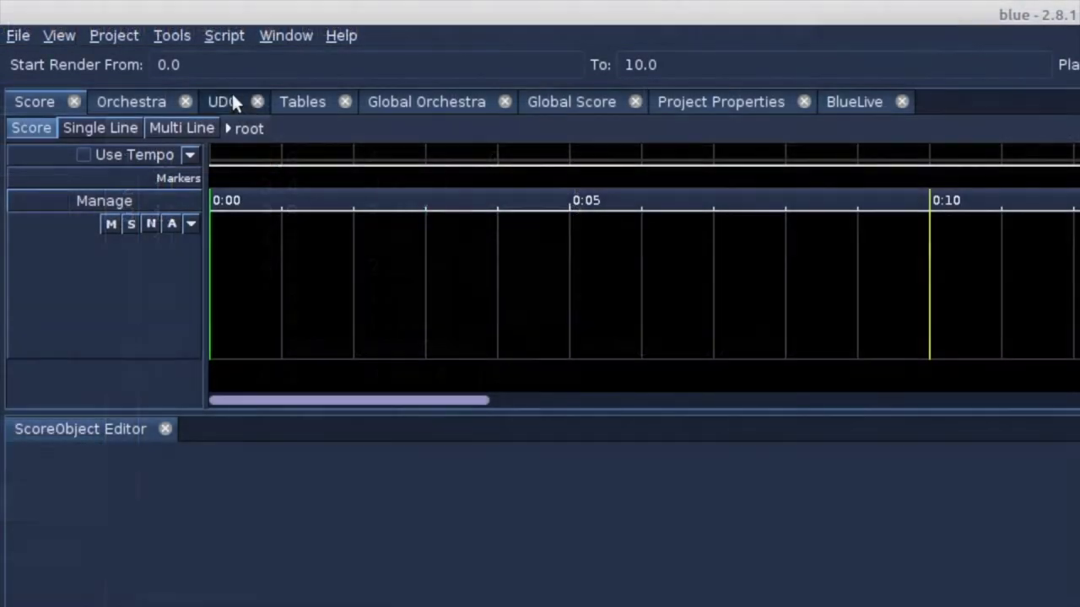
# Open Blue Share and browse the General SoundObjects category.
pyautogui.click(173, 36)
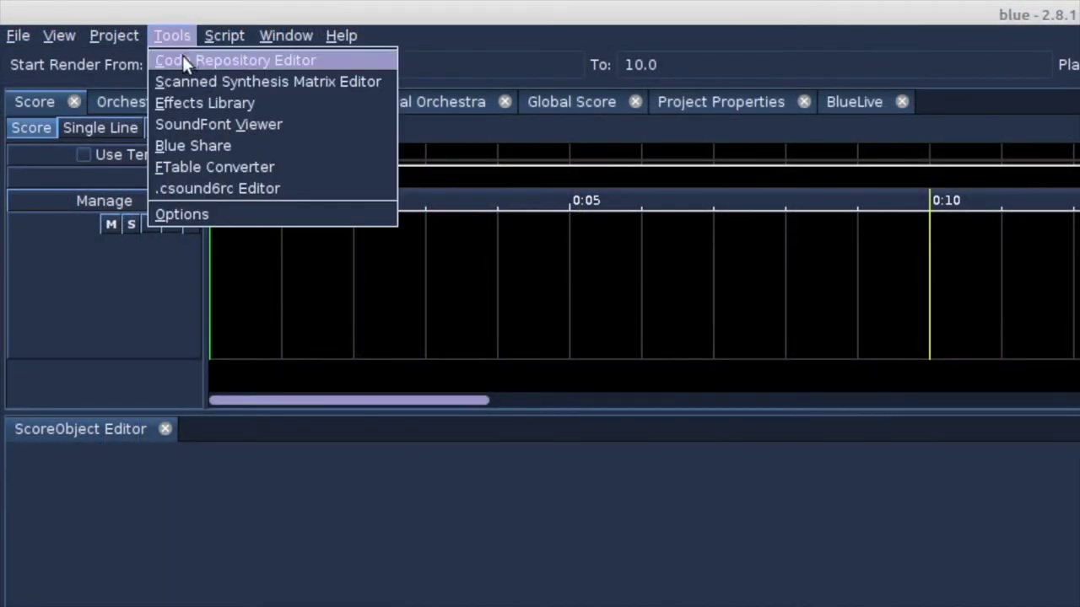
pyautogui.click(187, 145)
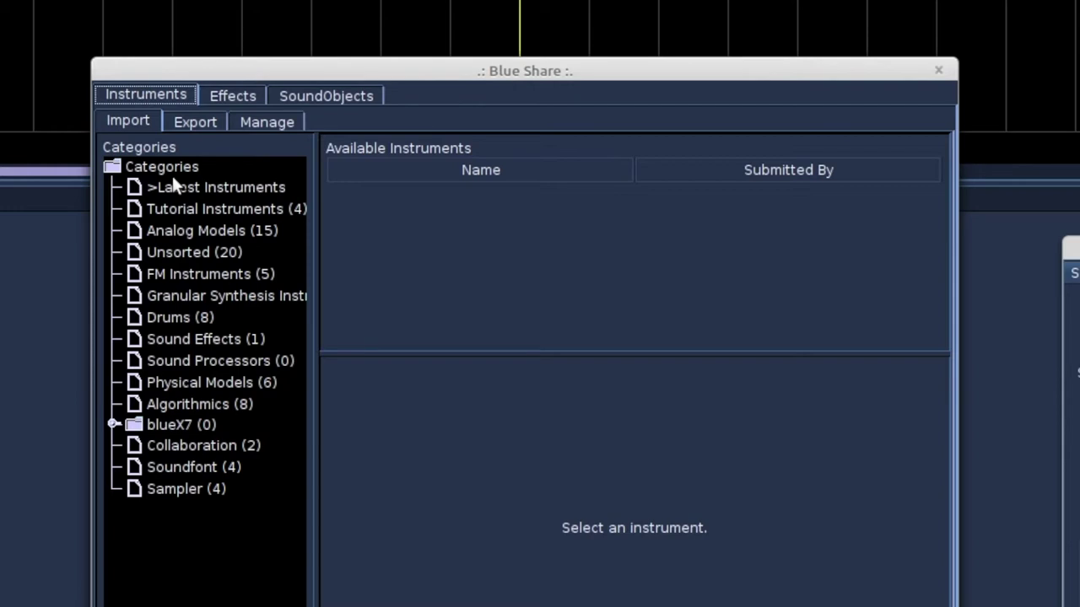
pyautogui.click(329, 95)
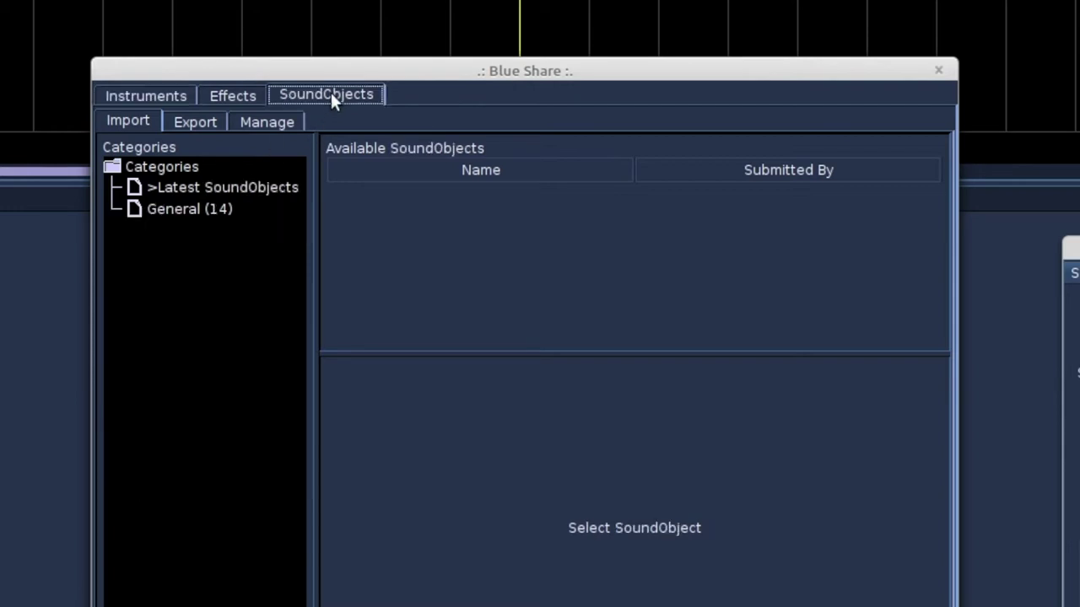
pyautogui.click(226, 213)
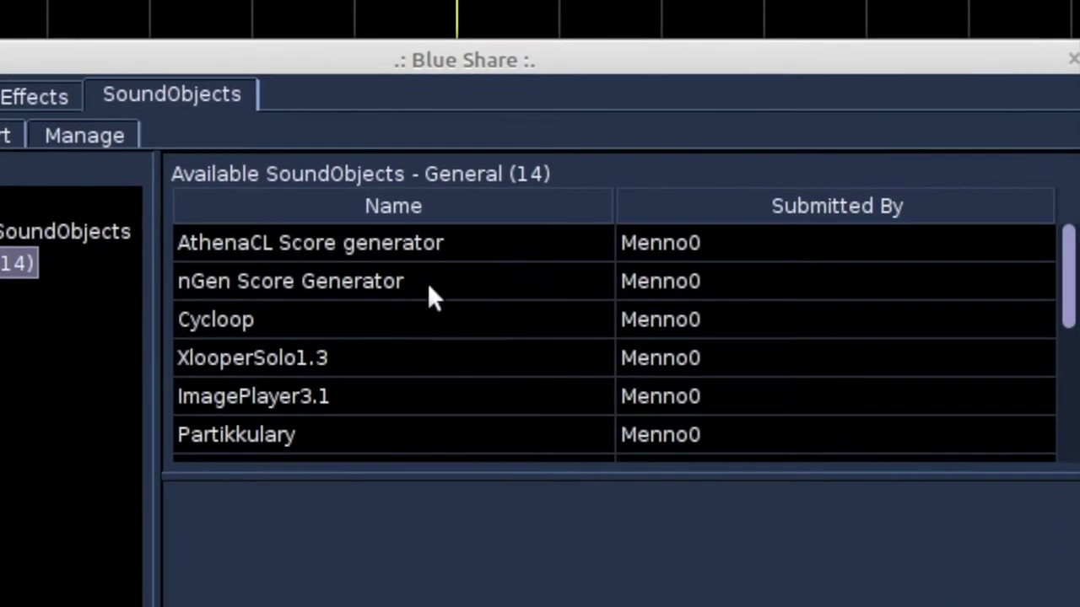
# Import the nGen Score Generator and AthenaCL Score generator into the user library.
pyautogui.click(426, 283)
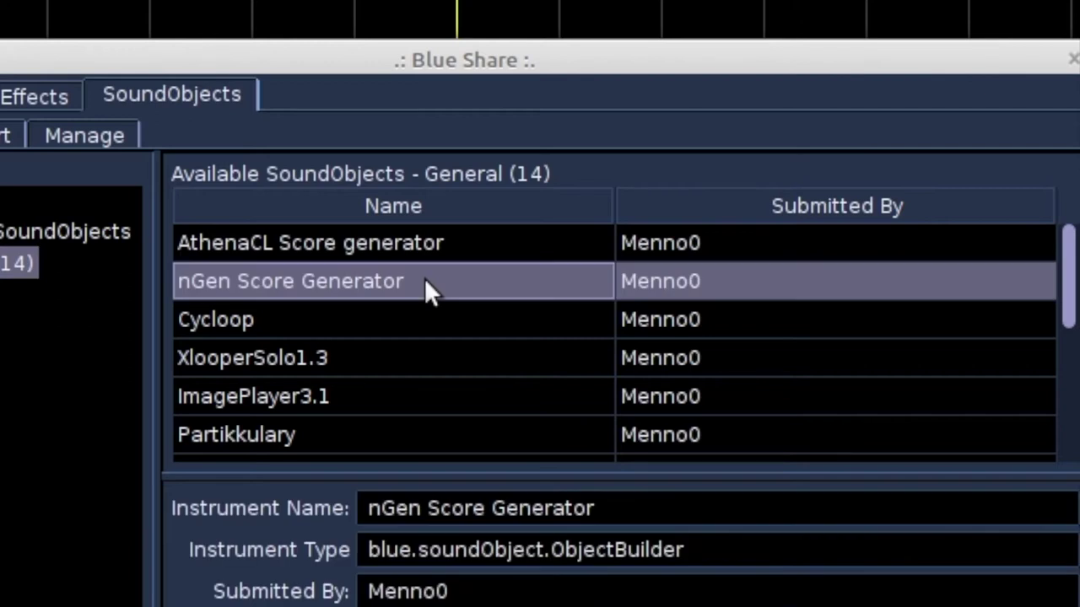
pyautogui.click(408, 245)
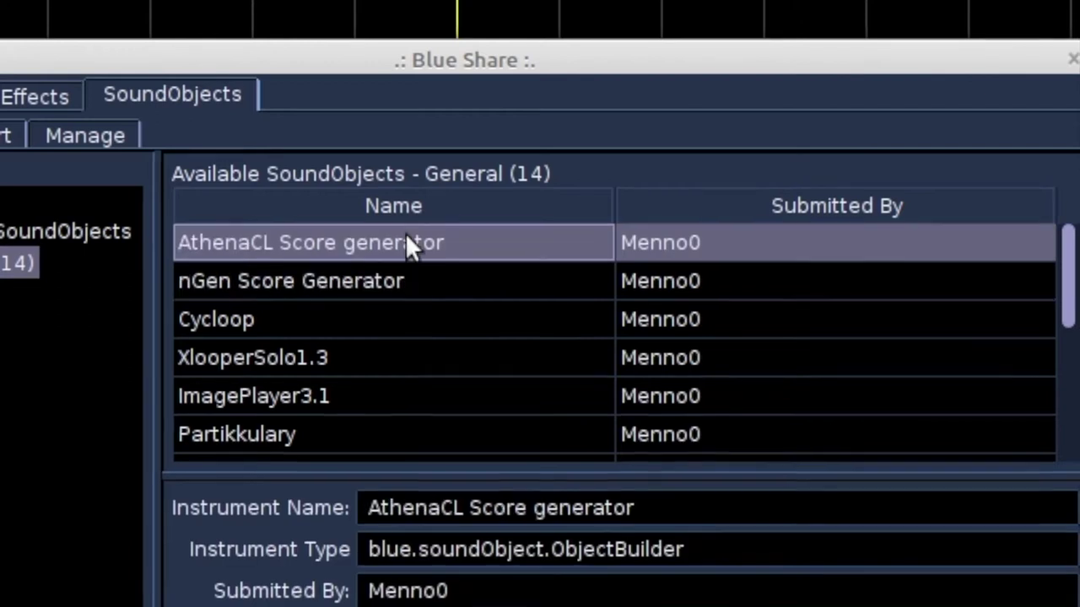
pyautogui.click(419, 281)
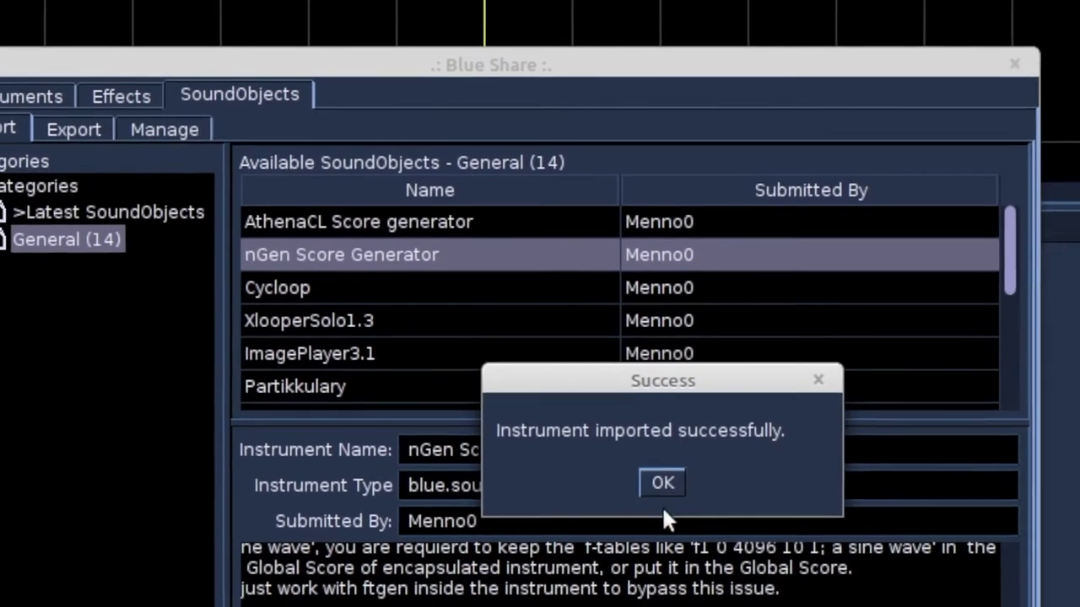
pyautogui.click(660, 482)
pyautogui.click(478, 231)
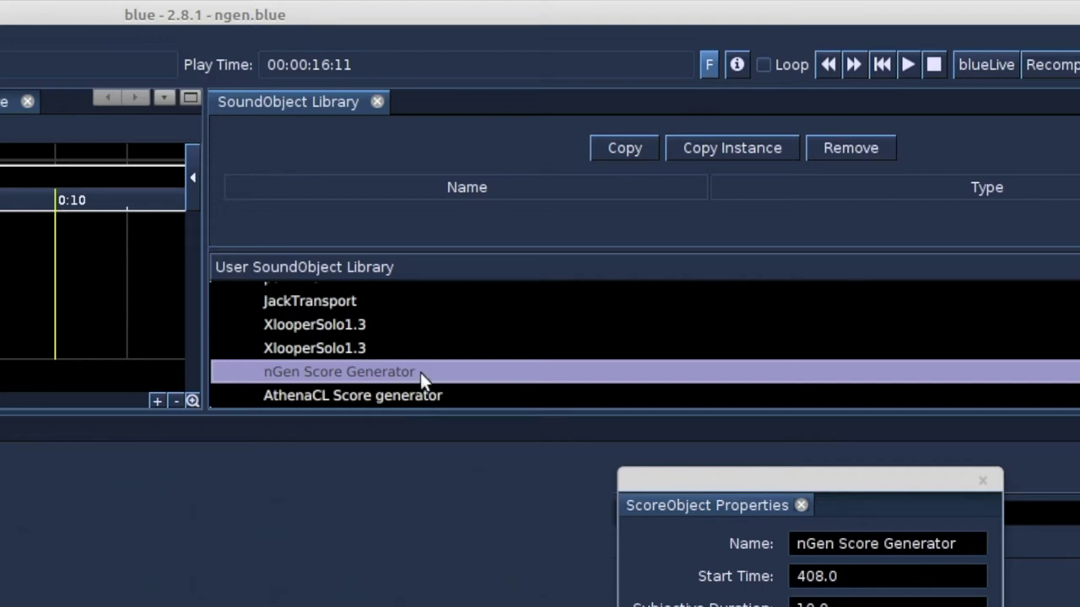
# Copy the library's nGen Score Generator, paste it onto the timeline at 0, and view its code.
pyautogui.rightClick(420, 372)
pyautogui.click(441, 413)
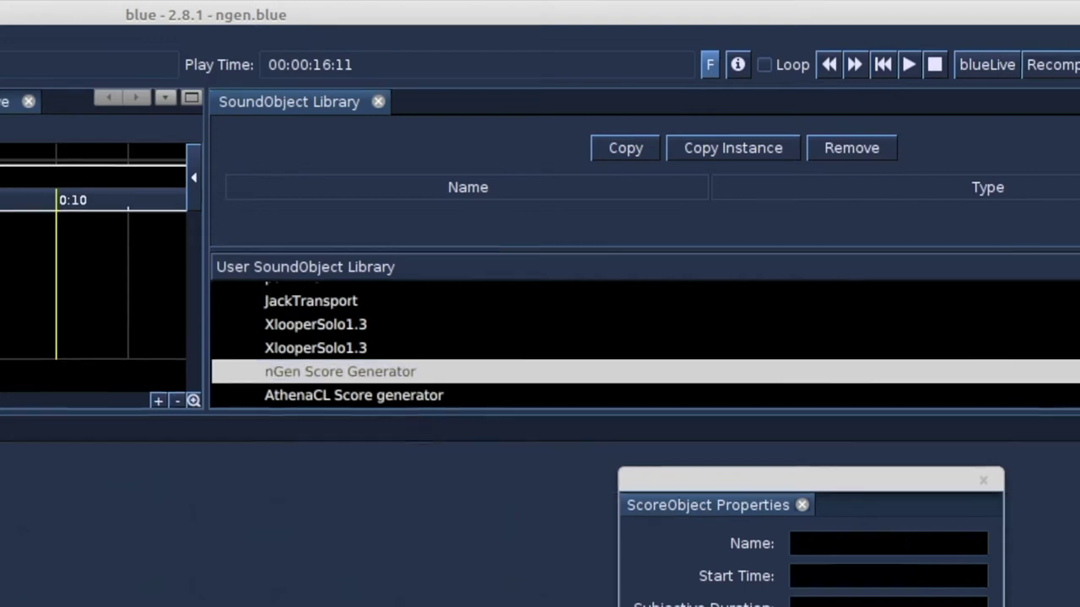
pyautogui.rightClick(151, 210)
pyautogui.click(174, 236)
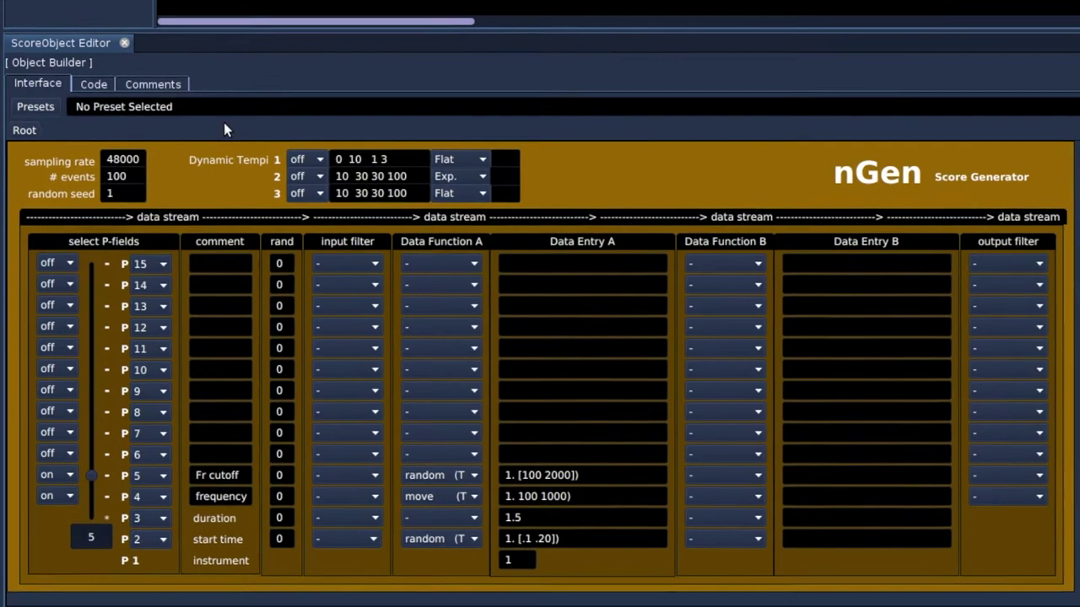
pyautogui.click(94, 84)
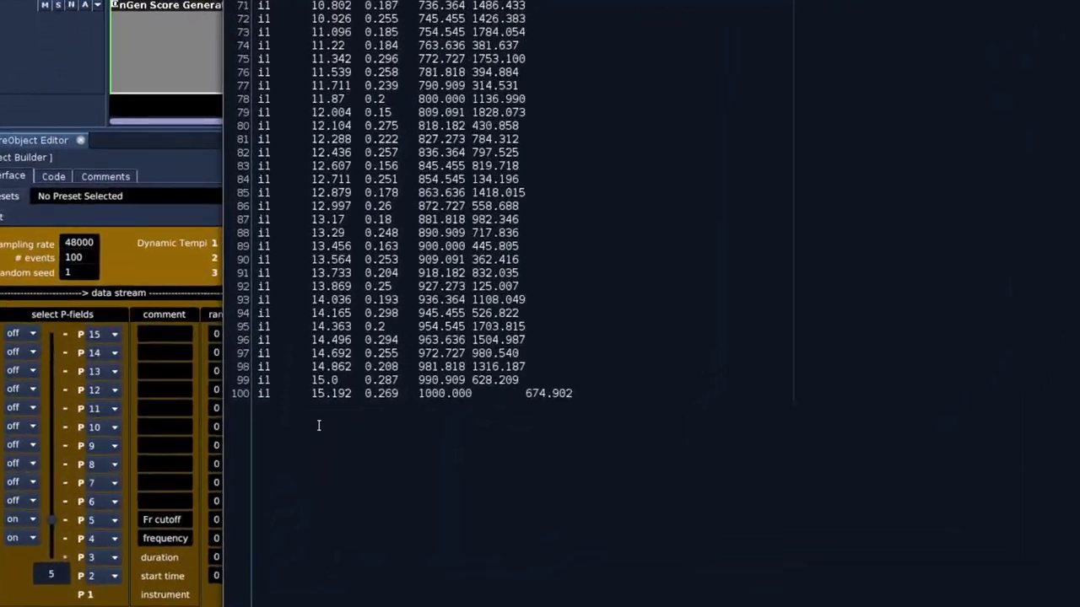
# Highlight the last generated note's start time, 15.192, in the test output.
pyautogui.moveTo(310, 393); pyautogui.dragTo(352, 393)
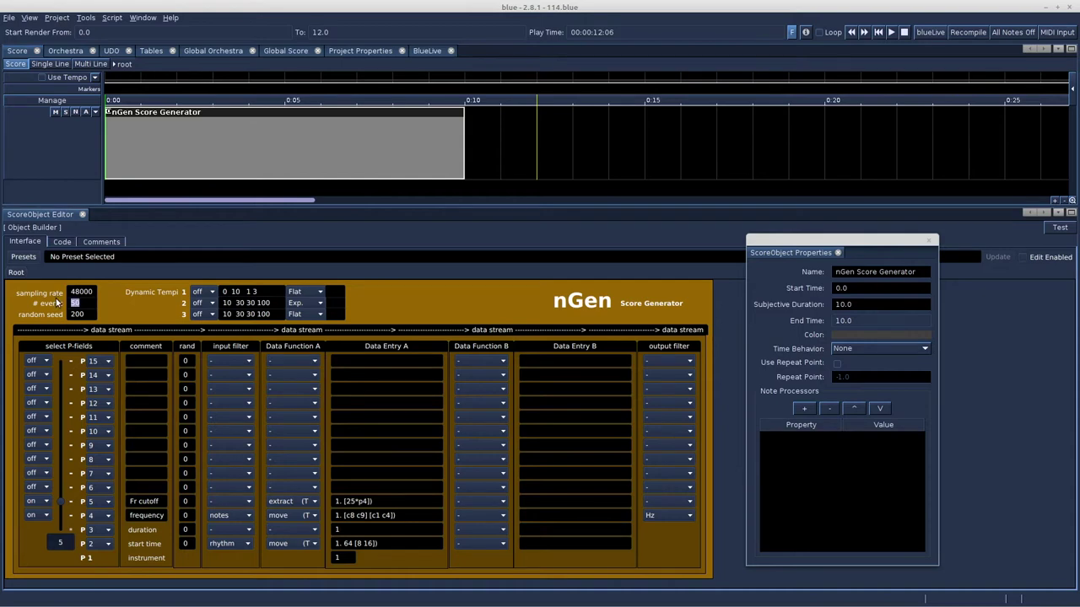
# Test the generator's 50 notes, then replace the p3 duration 1 with .5.
pyautogui.click(1061, 227)
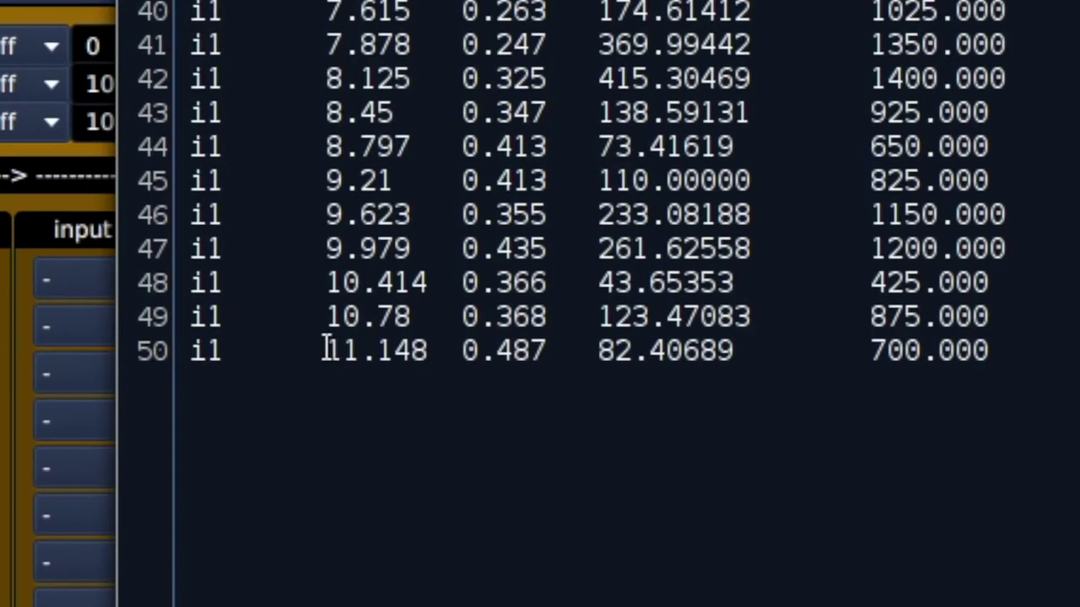
pyautogui.moveTo(315, 361); pyautogui.dragTo(432, 362)
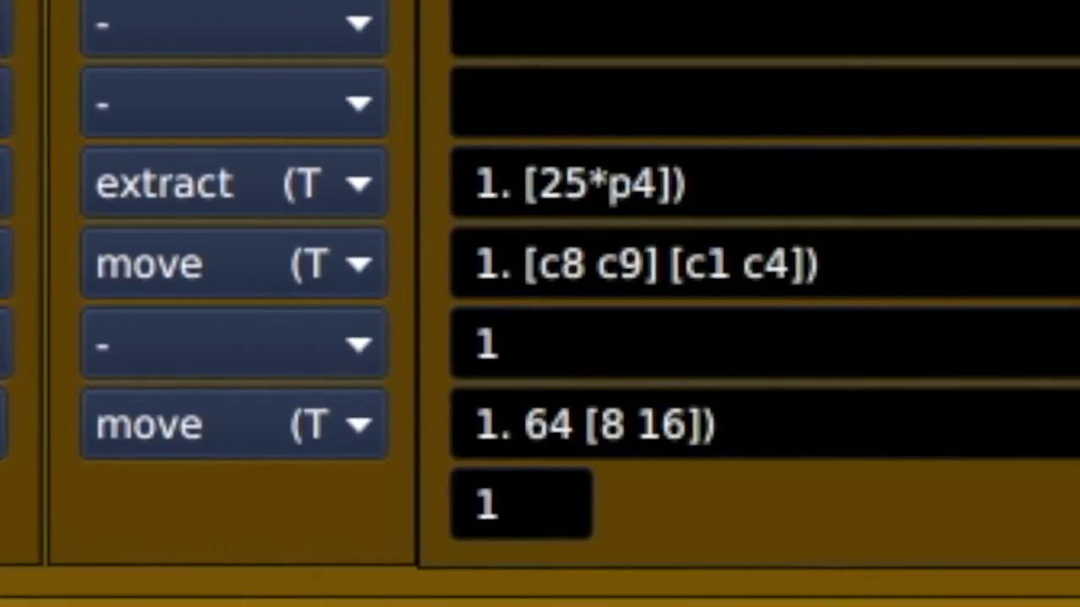
pyautogui.doubleClick(481, 341)
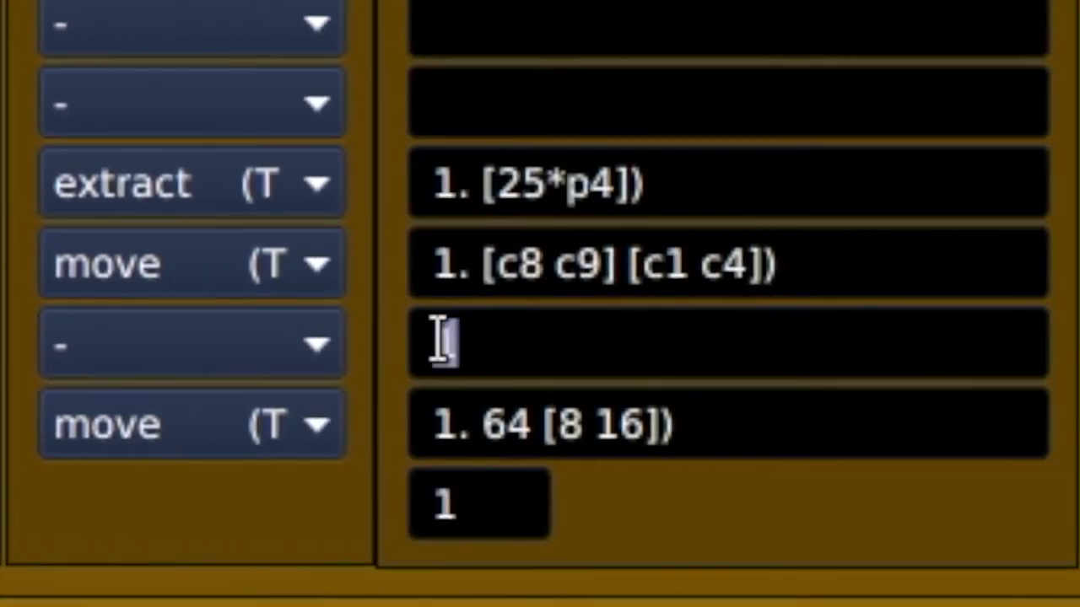
pyautogui.click(540, 327)
pyautogui.moveTo(546, 344); pyautogui.dragTo(385, 321)
pyautogui.write('.5')
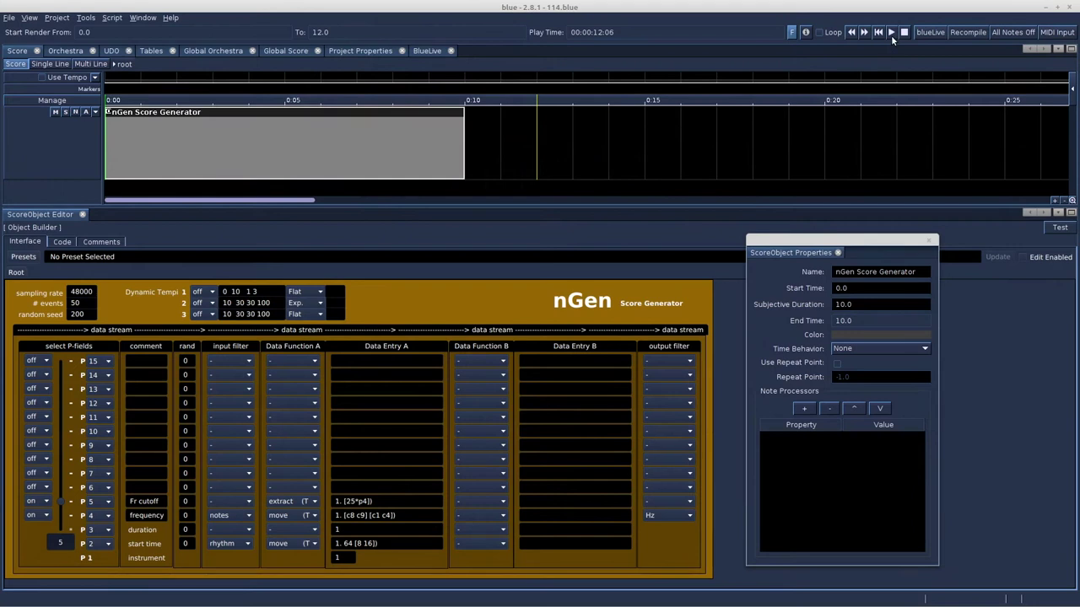
# Play the score, enter .5 as the P3 duration, and play it again.
pyautogui.click(891, 35)
pyautogui.write('.5')
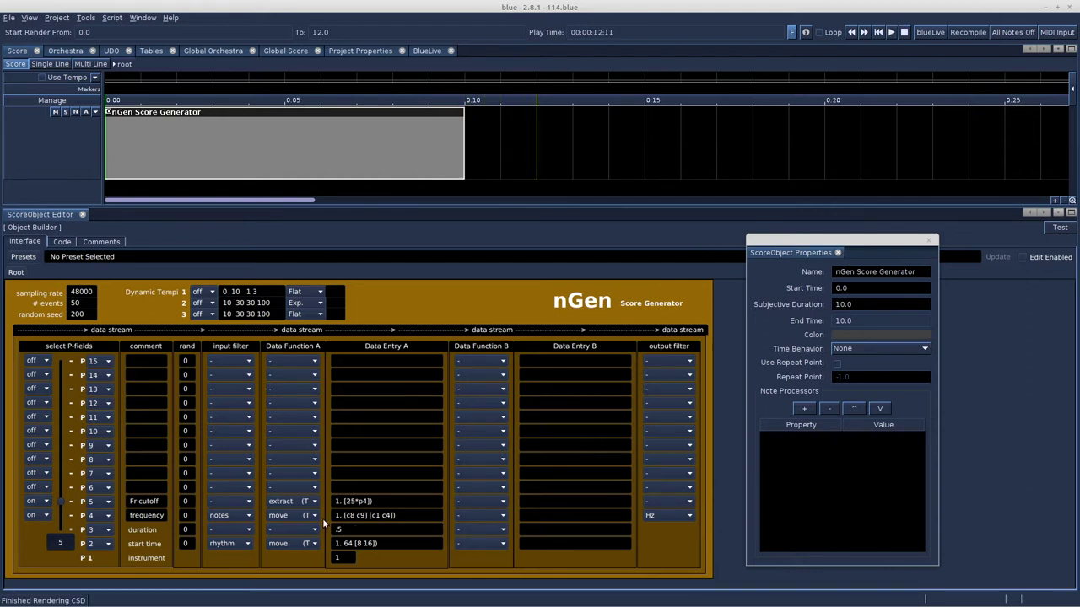
pyautogui.click(890, 33)
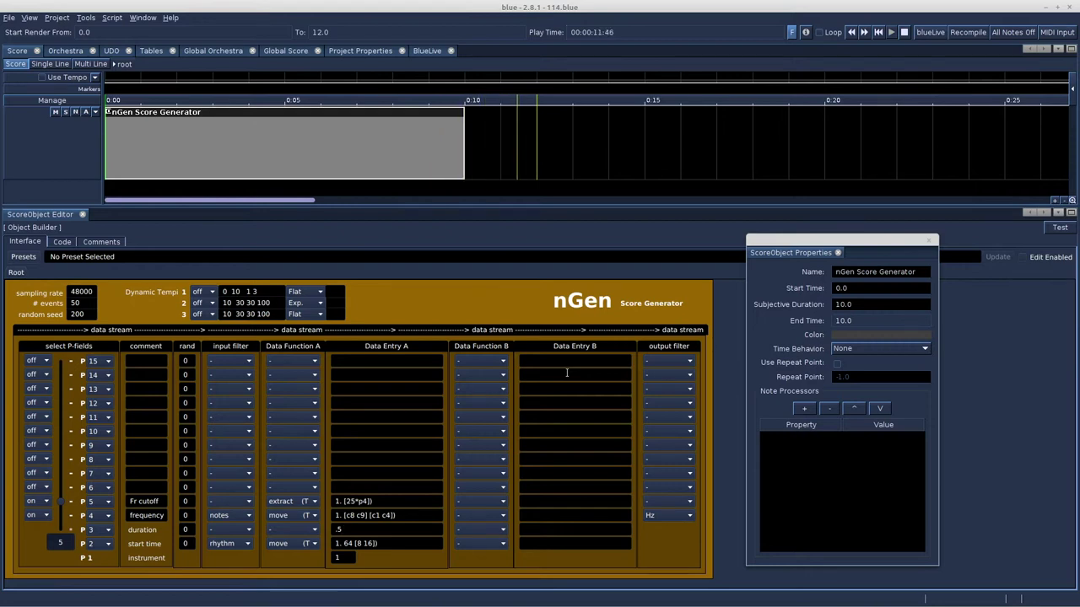
# Set the nGen object's time behavior to Scale and inspect the P5 cutoff expression.
pyautogui.click(861, 347)
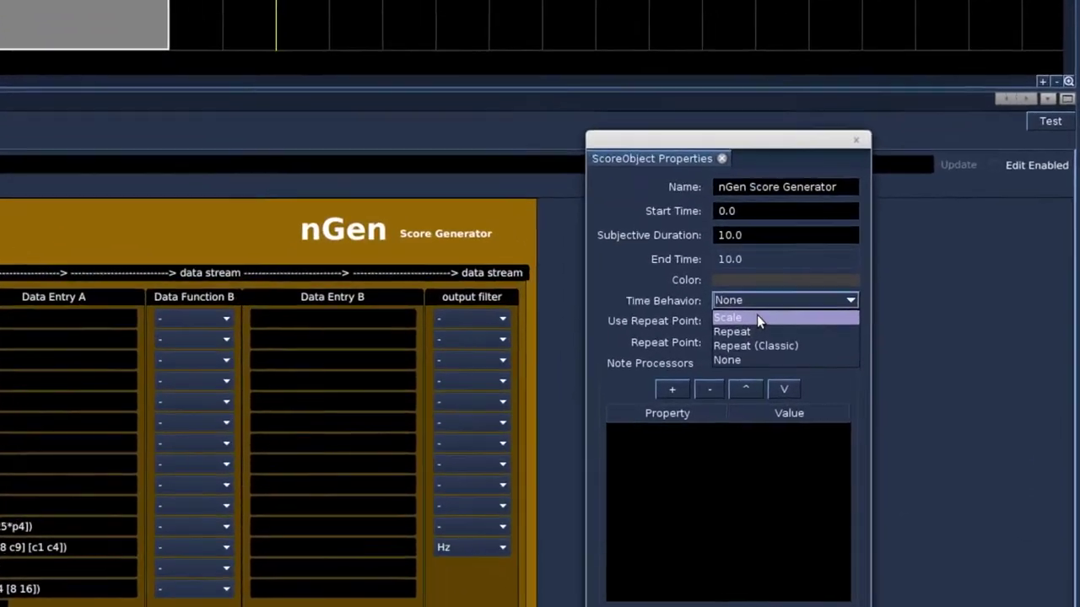
pyautogui.click(758, 318)
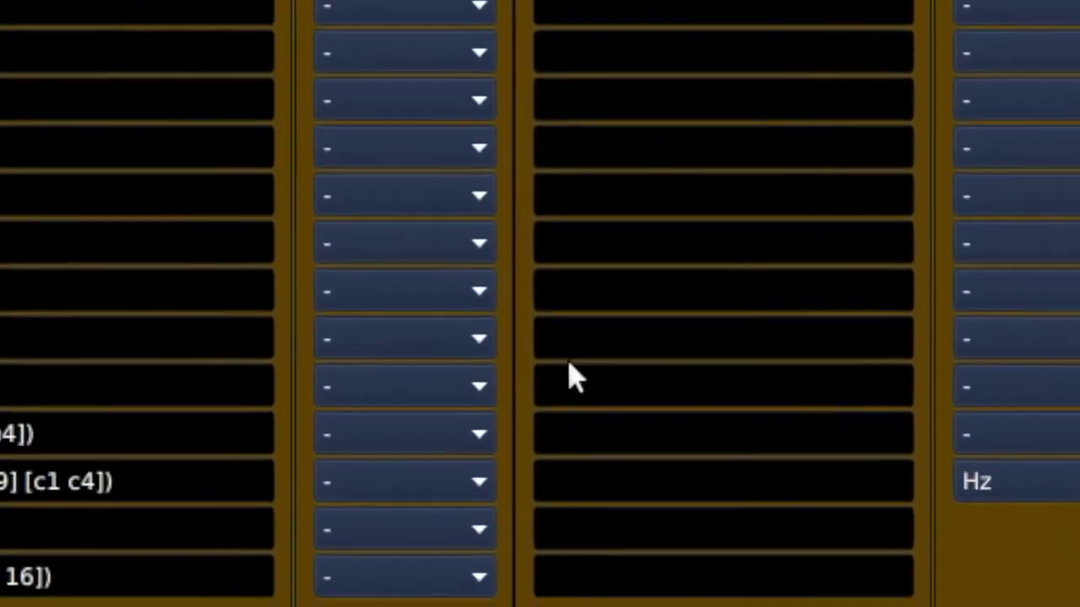
pyautogui.tripleClick(580, 236)
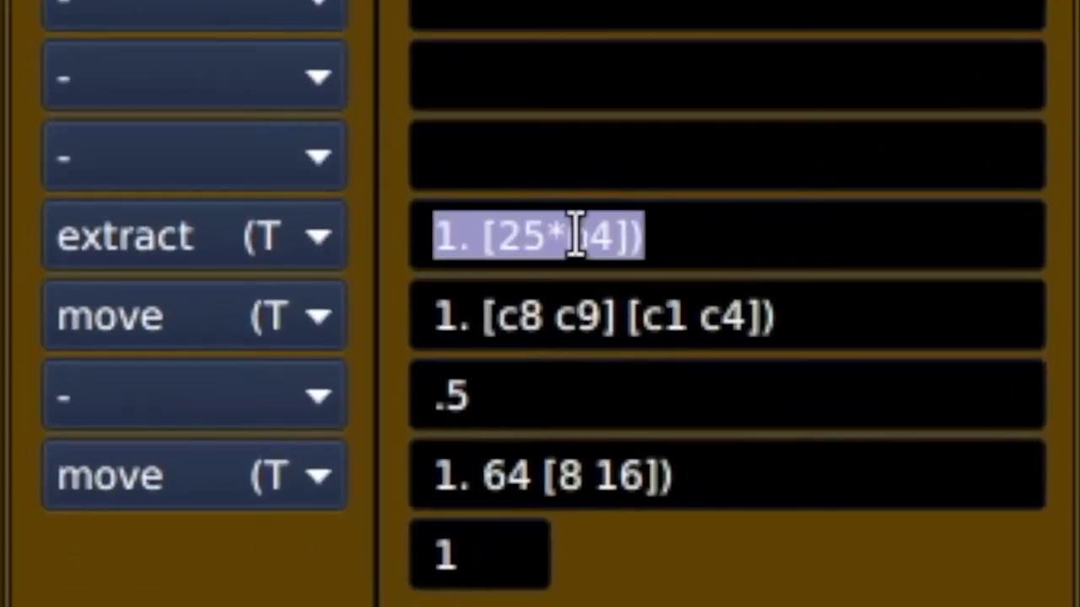
pyautogui.click(633, 246)
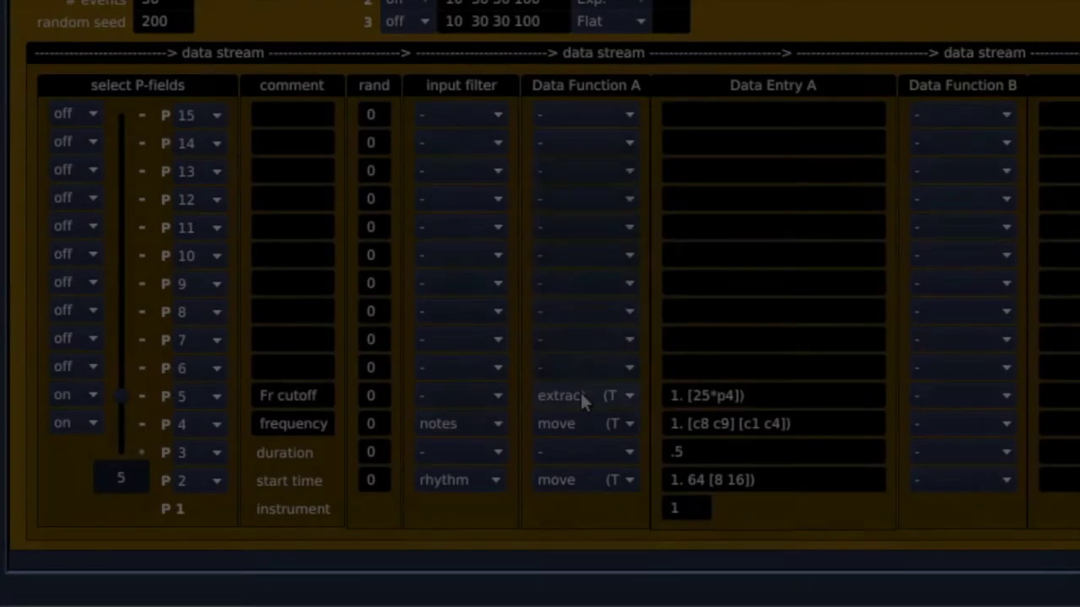
pyautogui.click(581, 396)
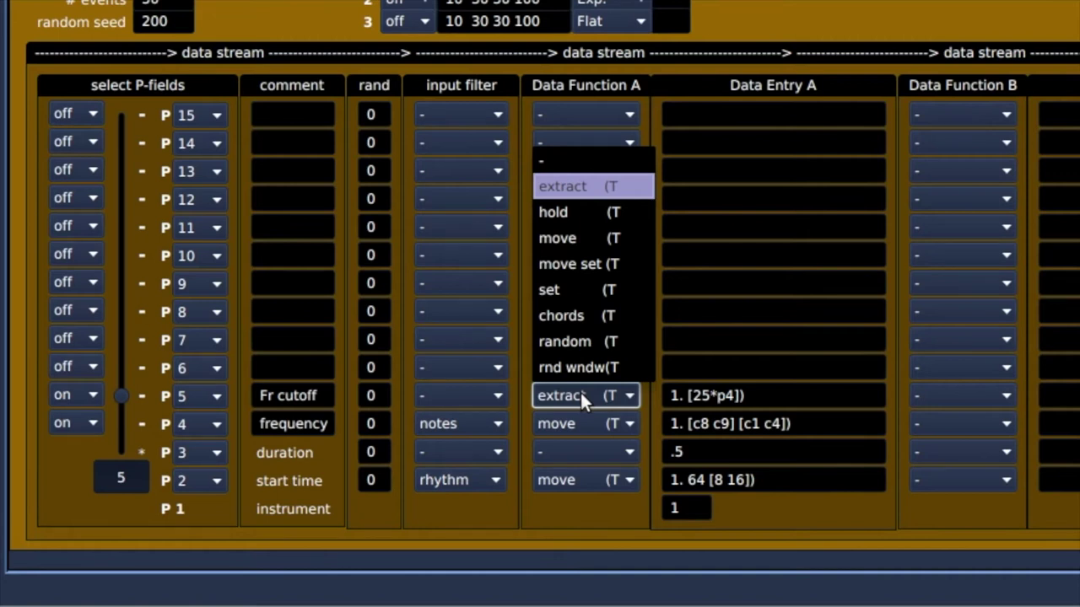
pyautogui.click(580, 394)
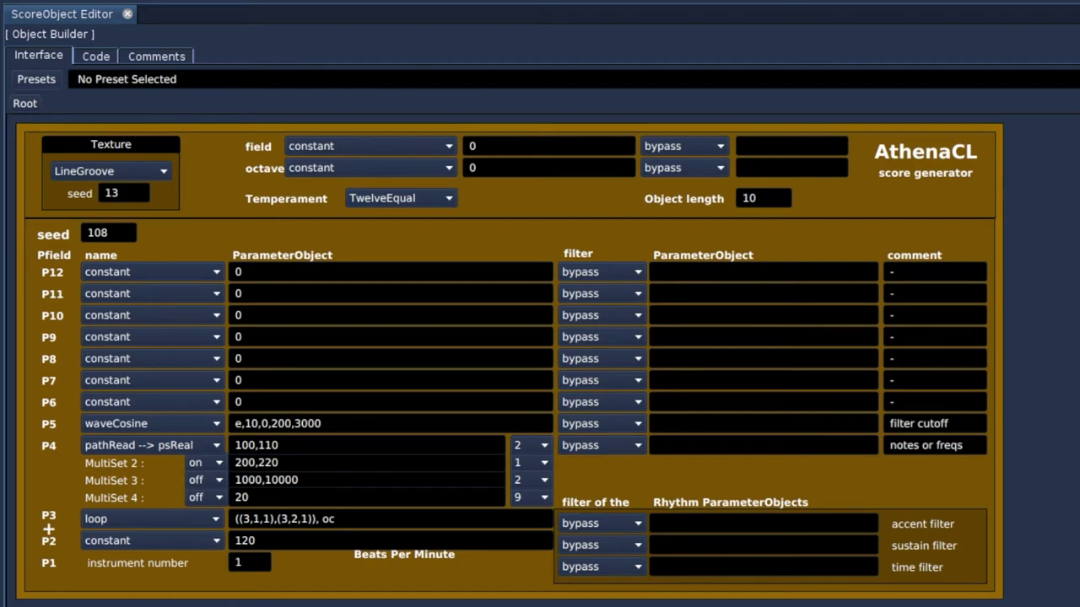
# Display the AthenaCL generator's code in the ScoreObject Editor.
pyautogui.click(94, 57)
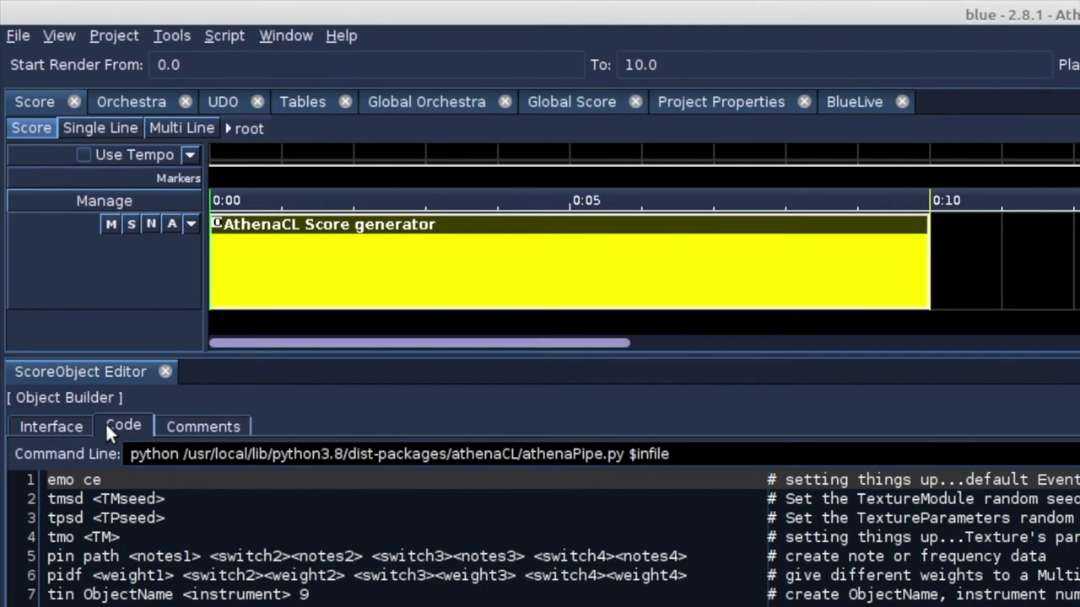
# Highlight the full athenaPipe command line in the Command Line field.
pyautogui.moveTo(128, 455); pyautogui.dragTo(699, 454)
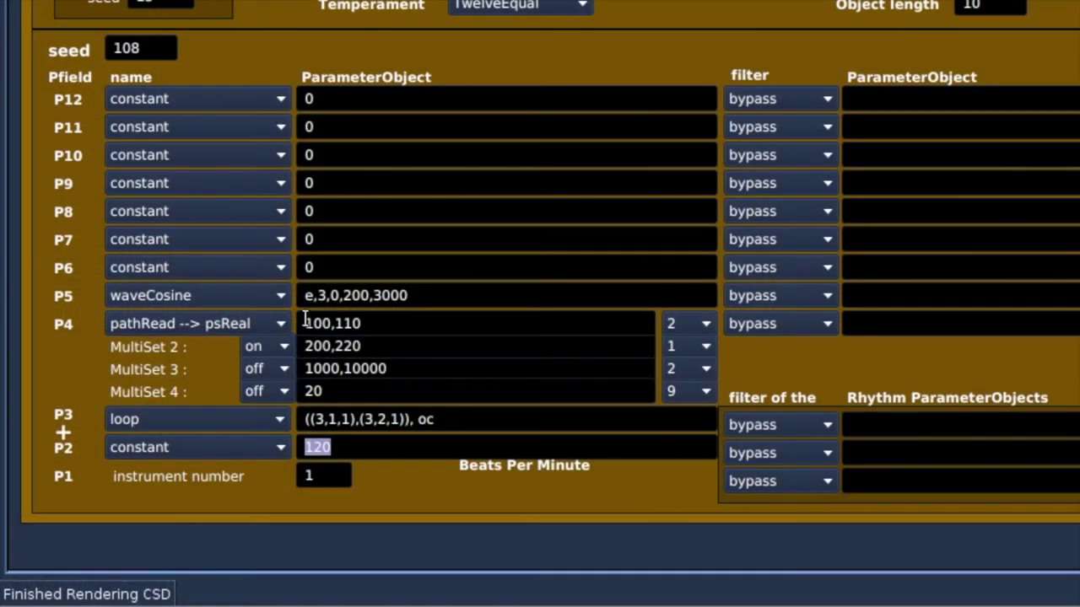
pyautogui.click(277, 295)
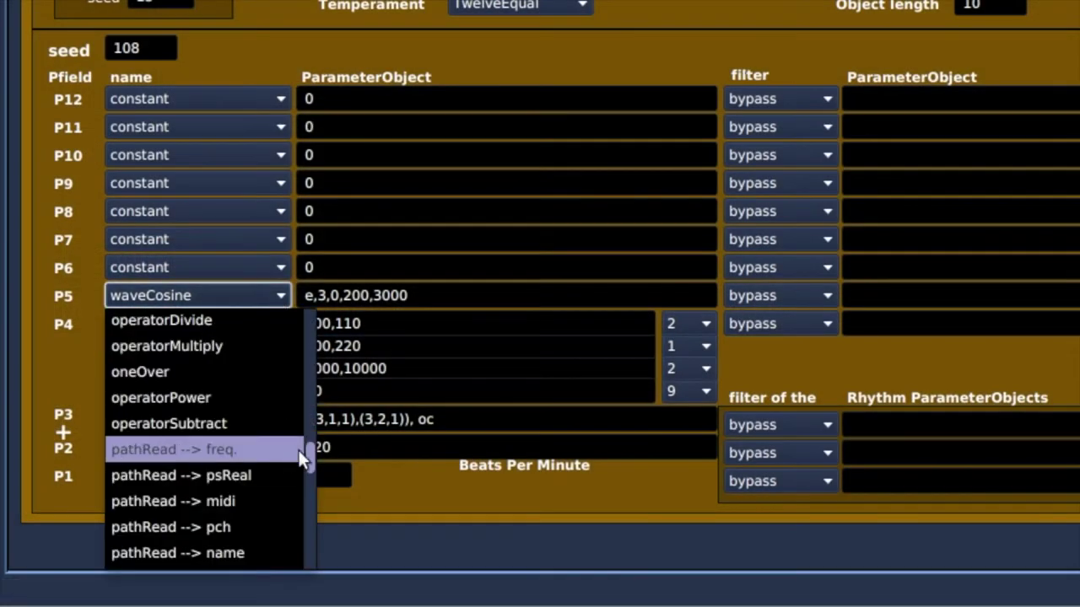
pyautogui.moveTo(310, 458); pyautogui.dragTo(299, 372)
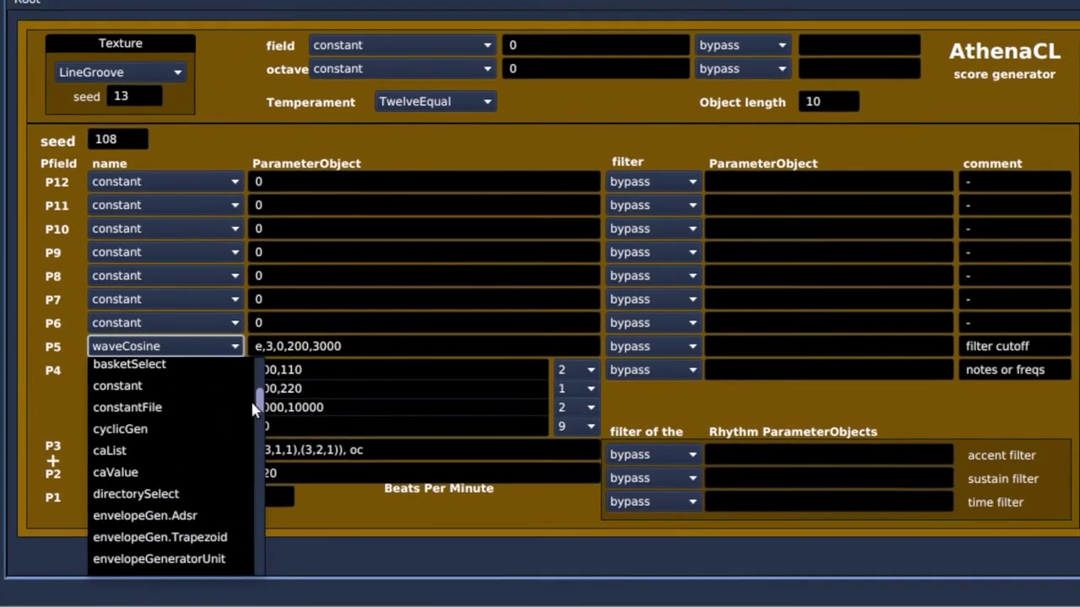
pyautogui.moveTo(255, 409); pyautogui.dragTo(228, 479)
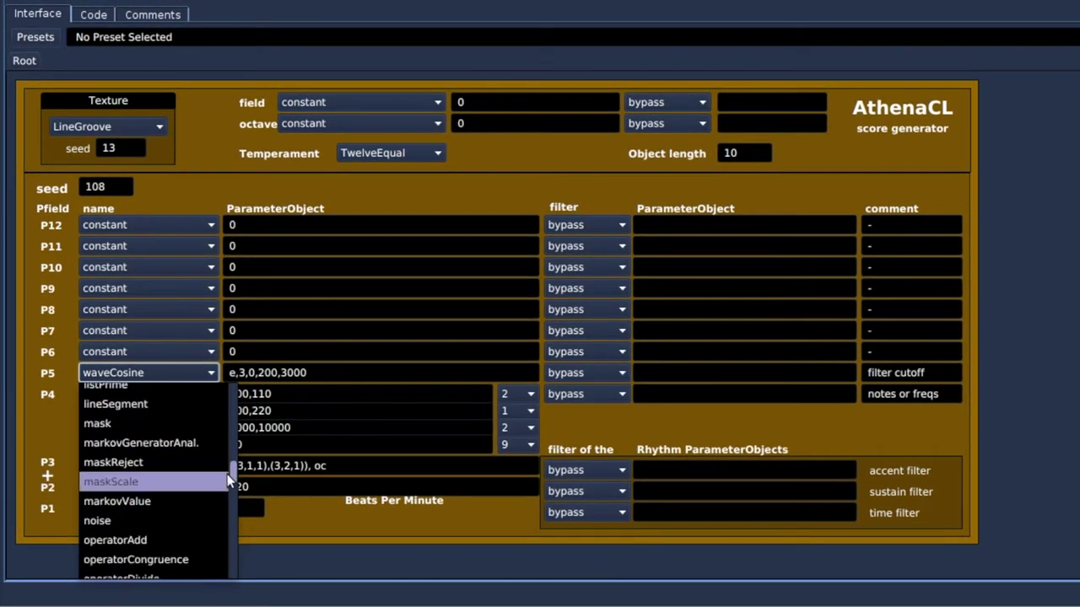
pyautogui.click(282, 398)
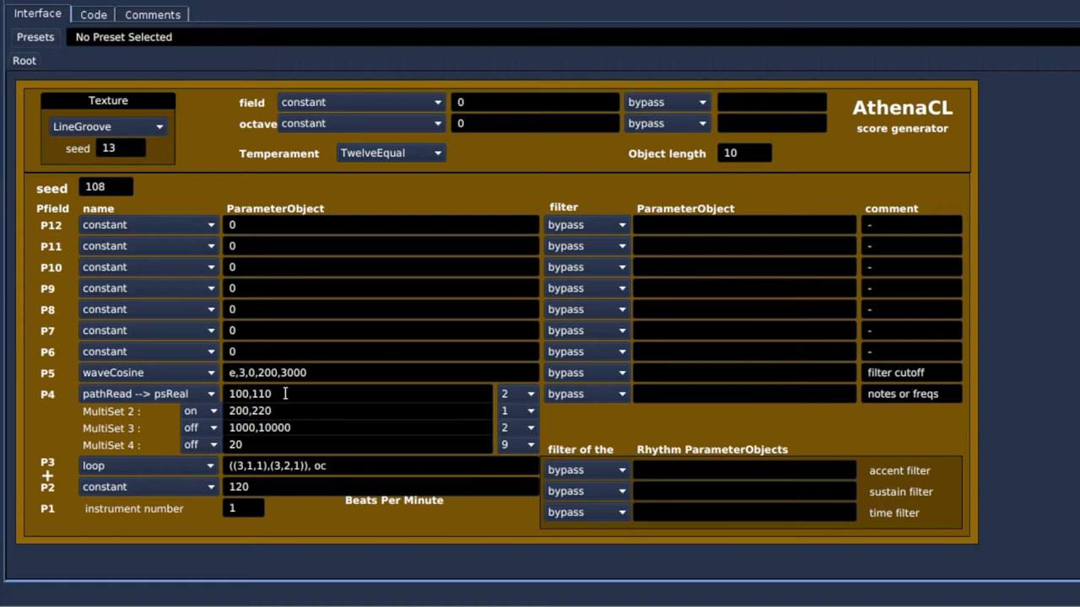
pyautogui.moveTo(285, 394); pyautogui.dragTo(195, 392)
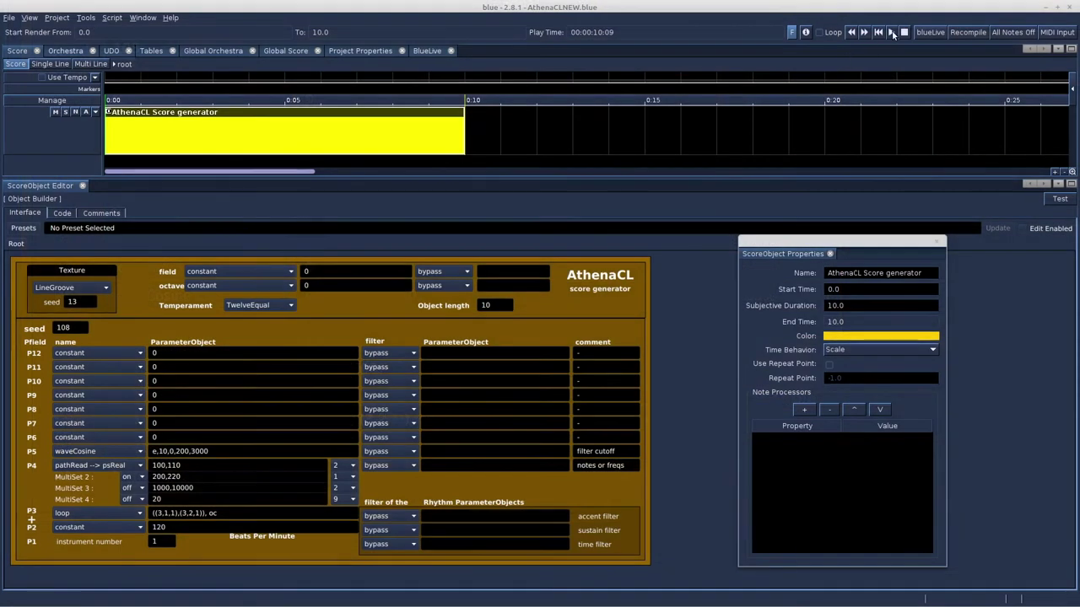
# Play the AthenaCL score, then change the P5 waveCosine value 10 to 3.
pyautogui.click(891, 32)
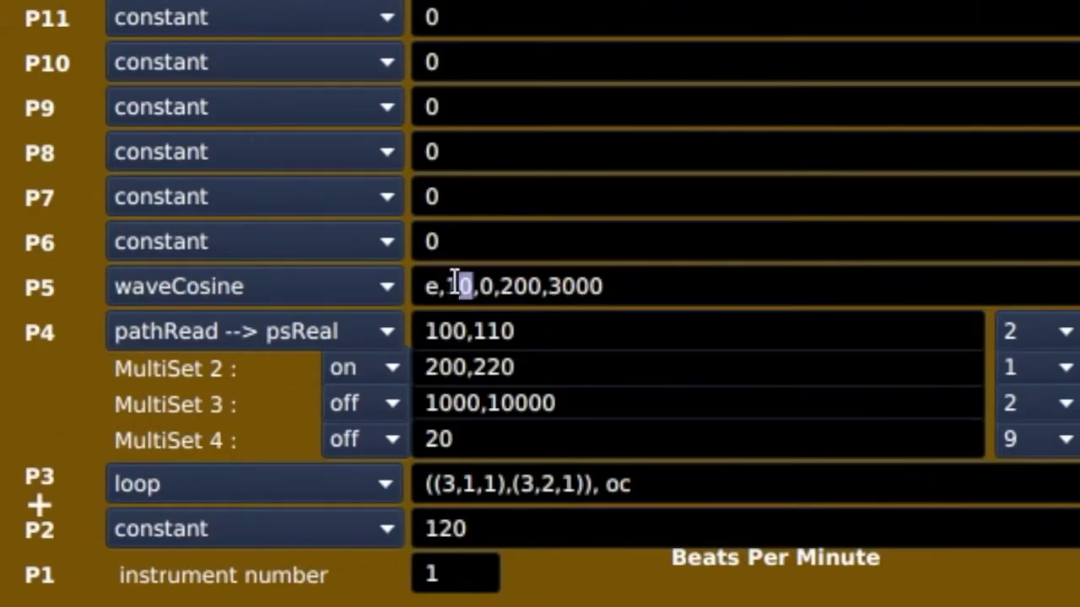
pyautogui.doubleClick(164, 452)
pyautogui.write('3')
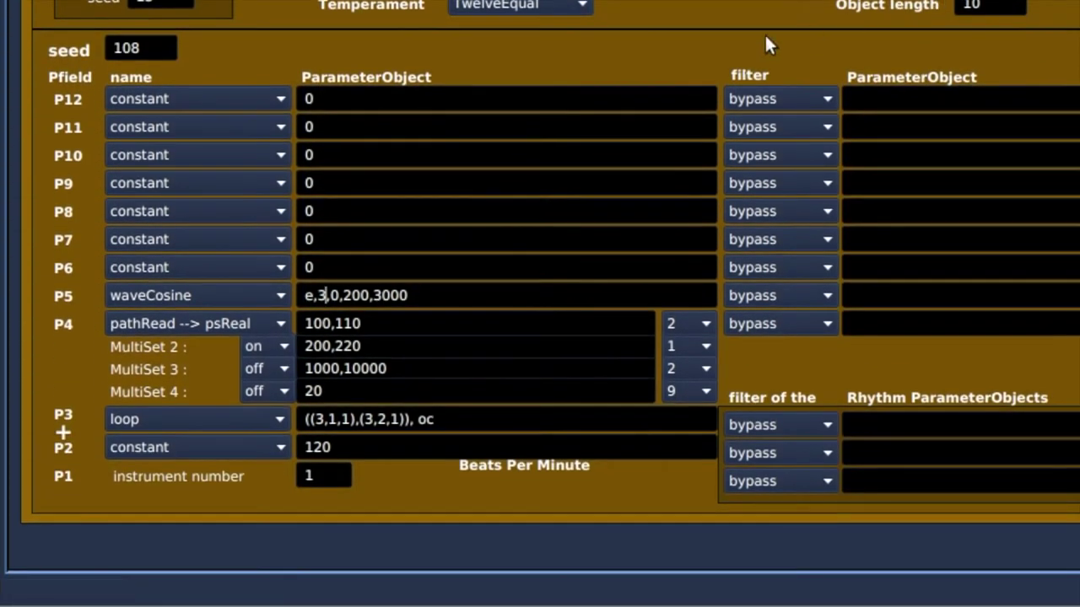
pyautogui.click(255, 295)
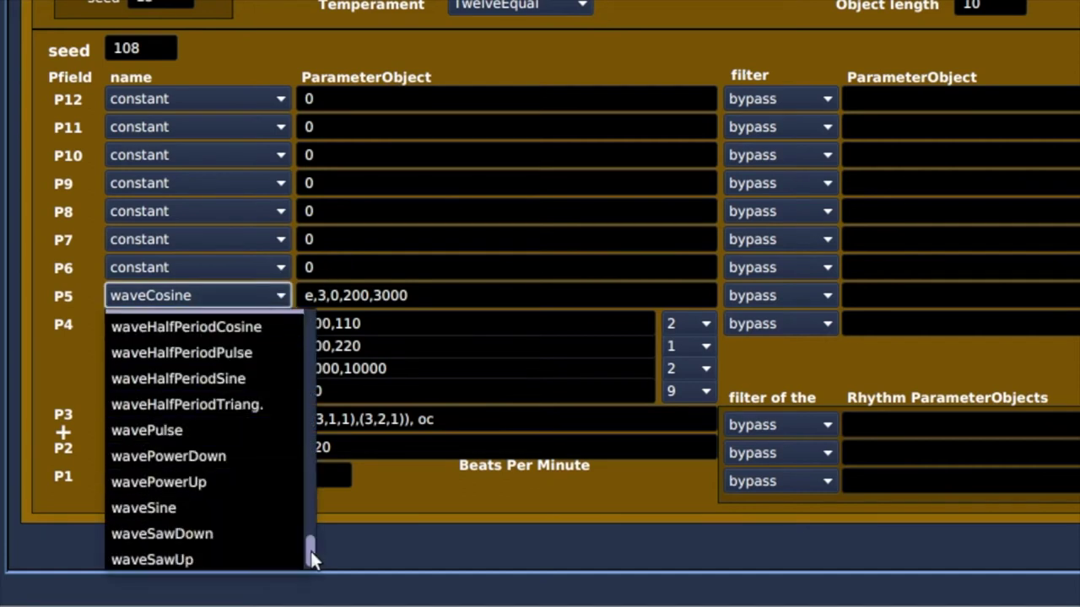
pyautogui.moveTo(310, 551); pyautogui.dragTo(326, 464)
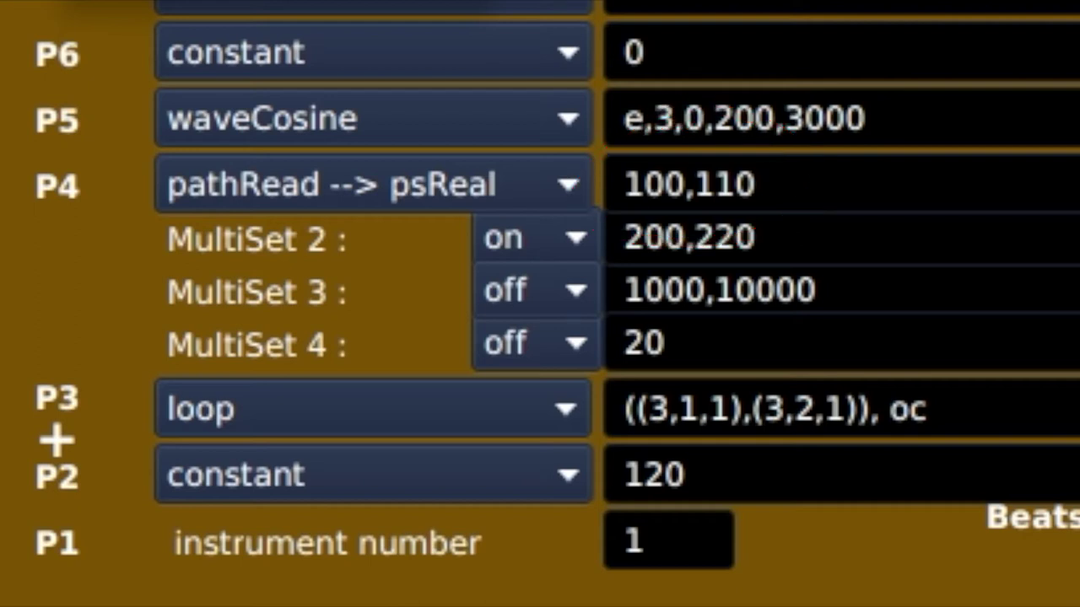
pyautogui.press('Tab')
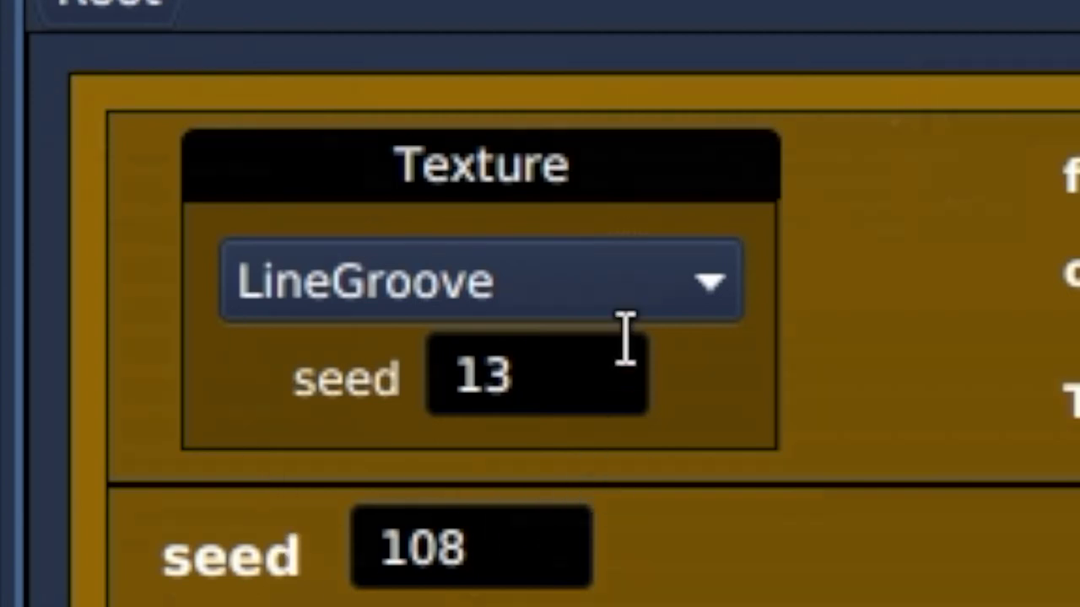
# Switch the texture module to InterpolateFill, then HarmonicAssembly, and finally TimeSegment.
pyautogui.click(712, 281)
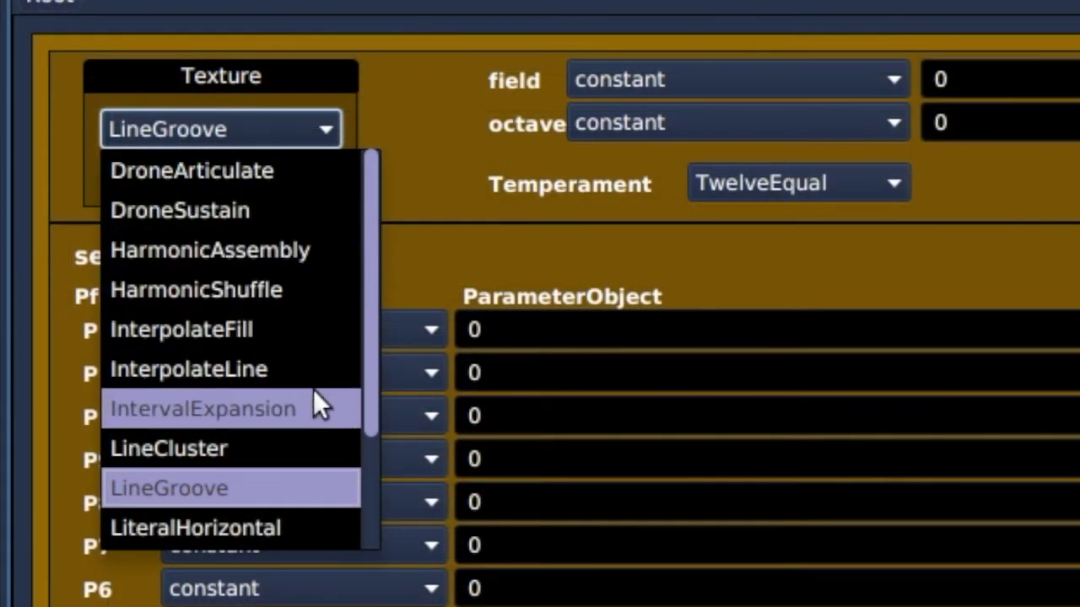
pyautogui.click(307, 327)
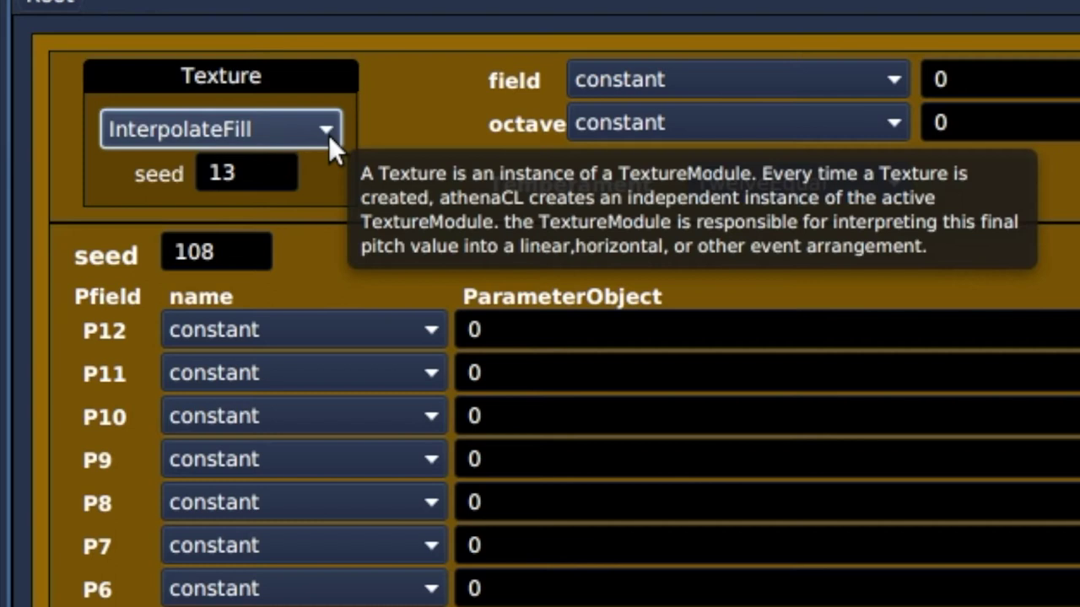
pyautogui.click(328, 135)
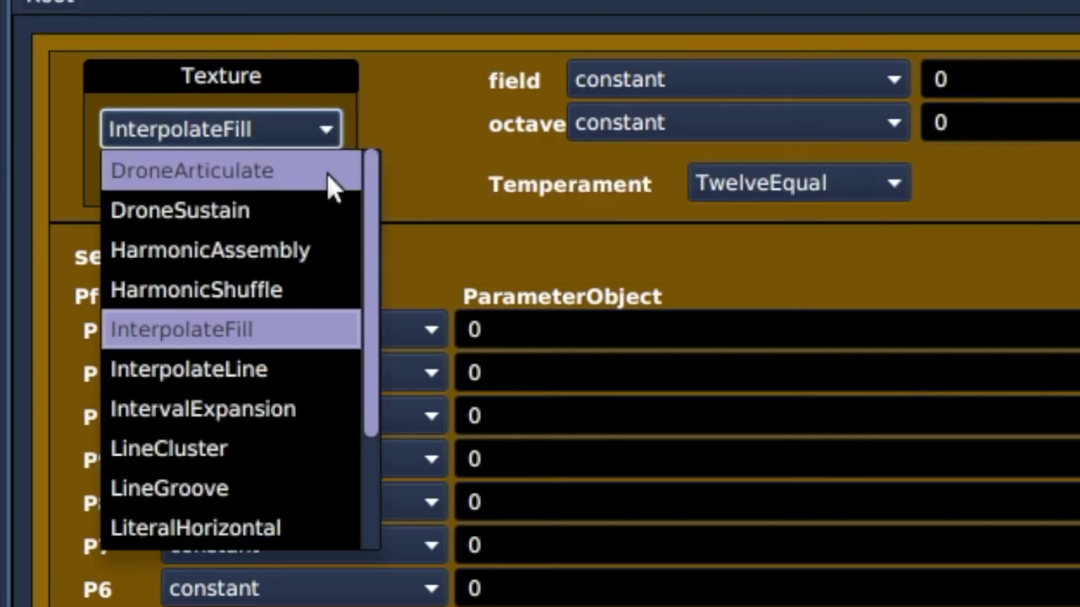
pyautogui.click(326, 240)
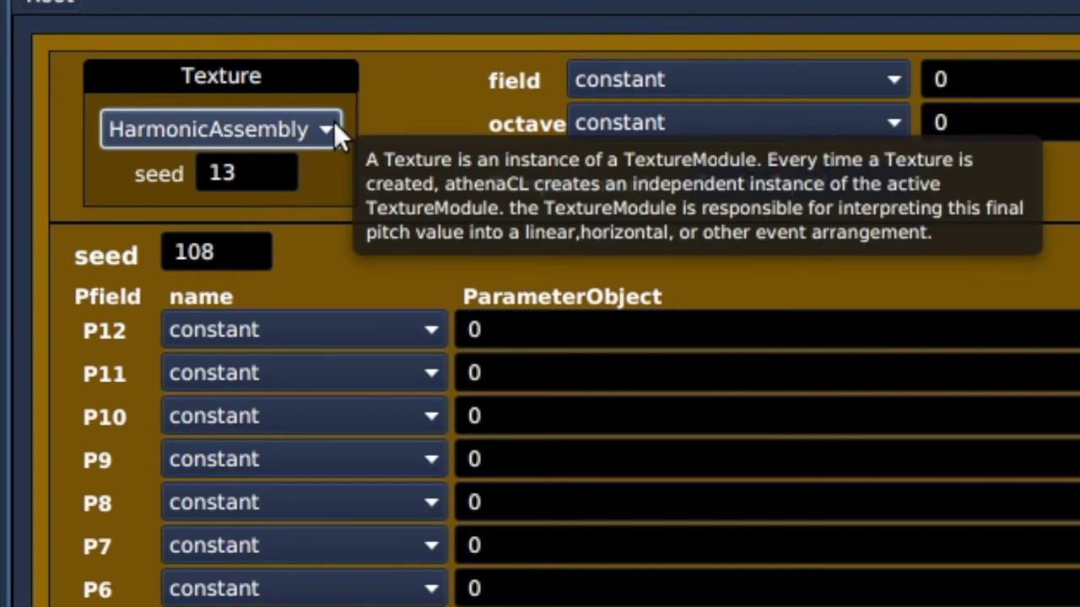
pyautogui.click(334, 128)
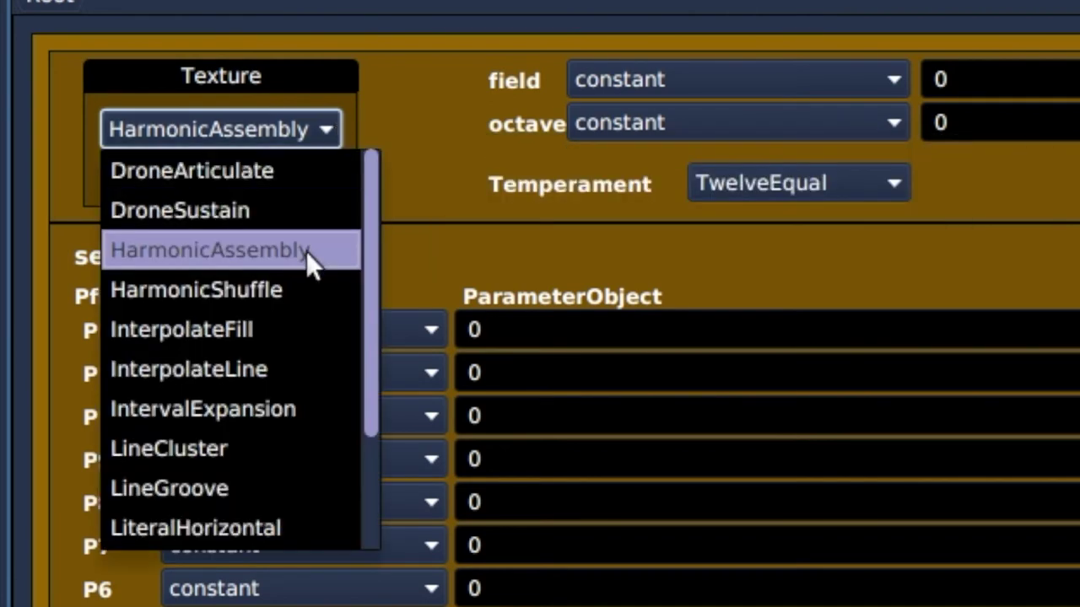
pyautogui.moveTo(364, 333); pyautogui.dragTo(363, 463)
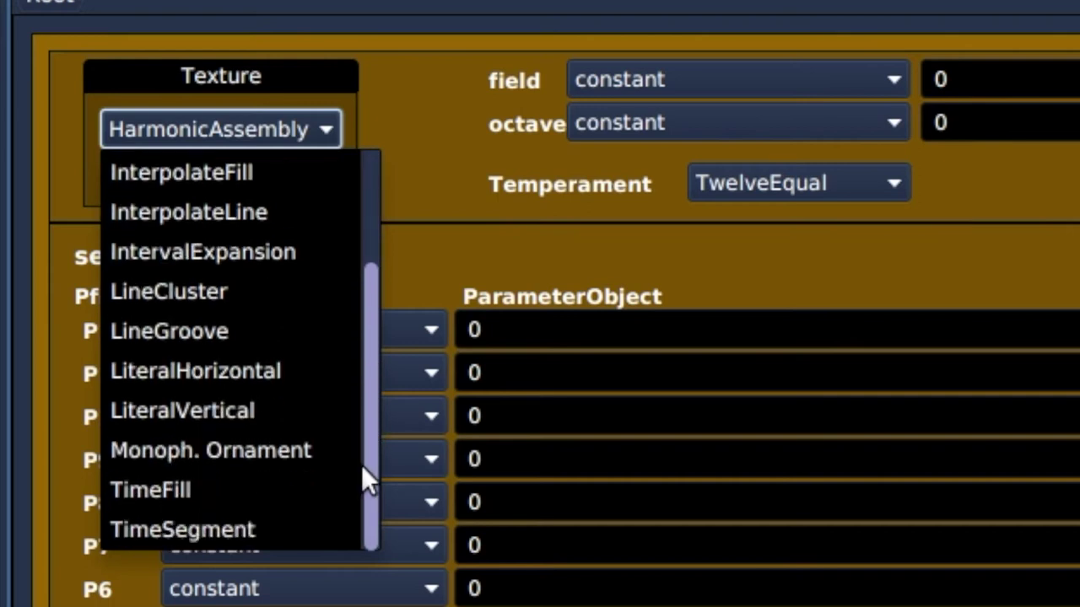
pyautogui.click(300, 519)
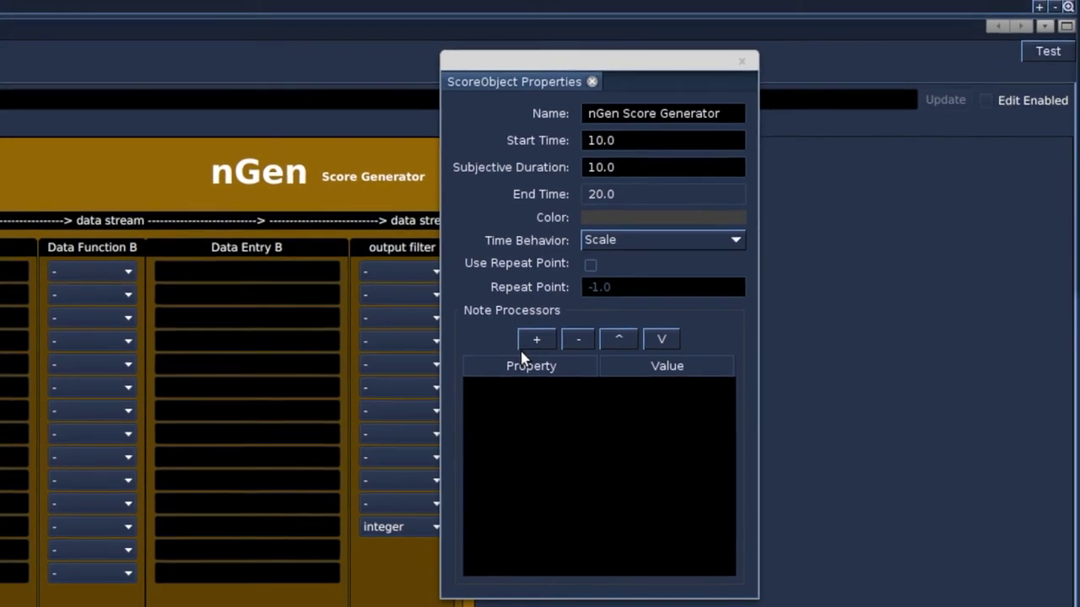
pyautogui.click(534, 340)
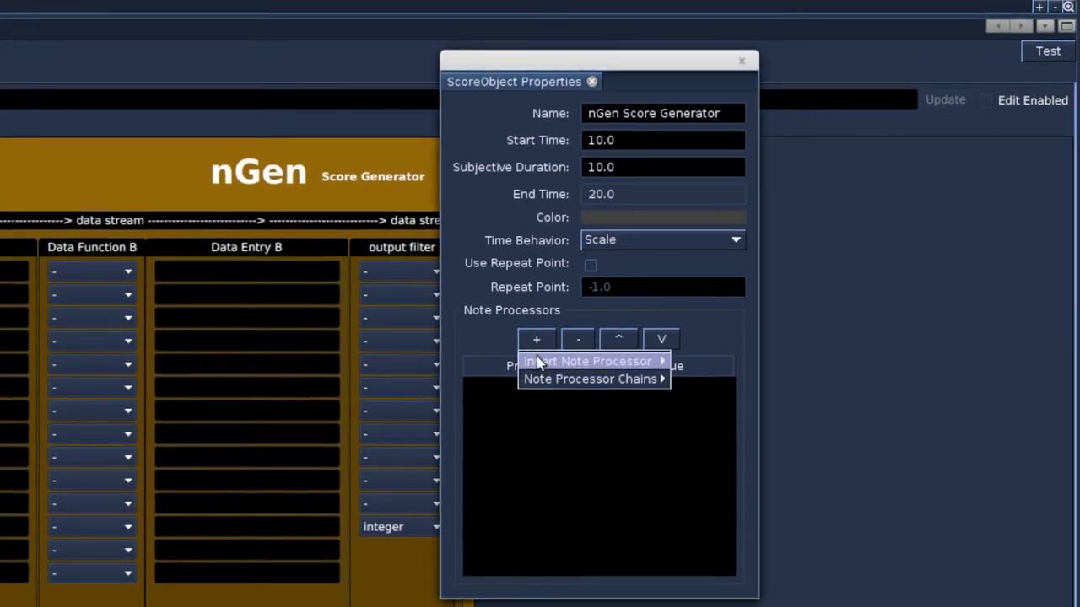
pyautogui.moveTo(557, 362)
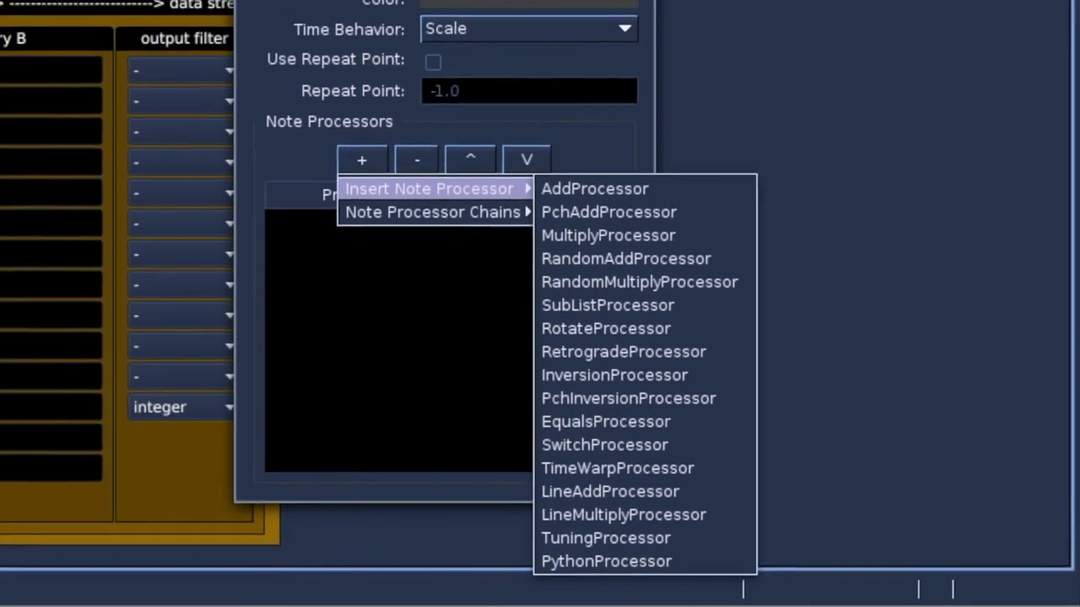
pyautogui.press('Escape')
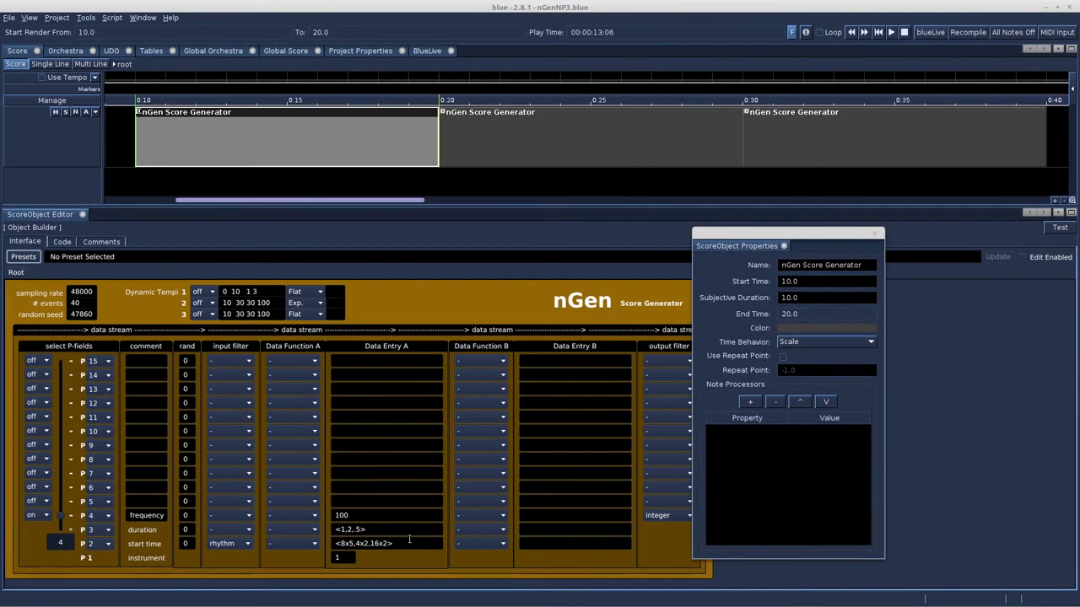
# Play from 0:10, inspect the frequency, start-time and duration patterns, then select the second nGen block.
pyautogui.click(892, 32)
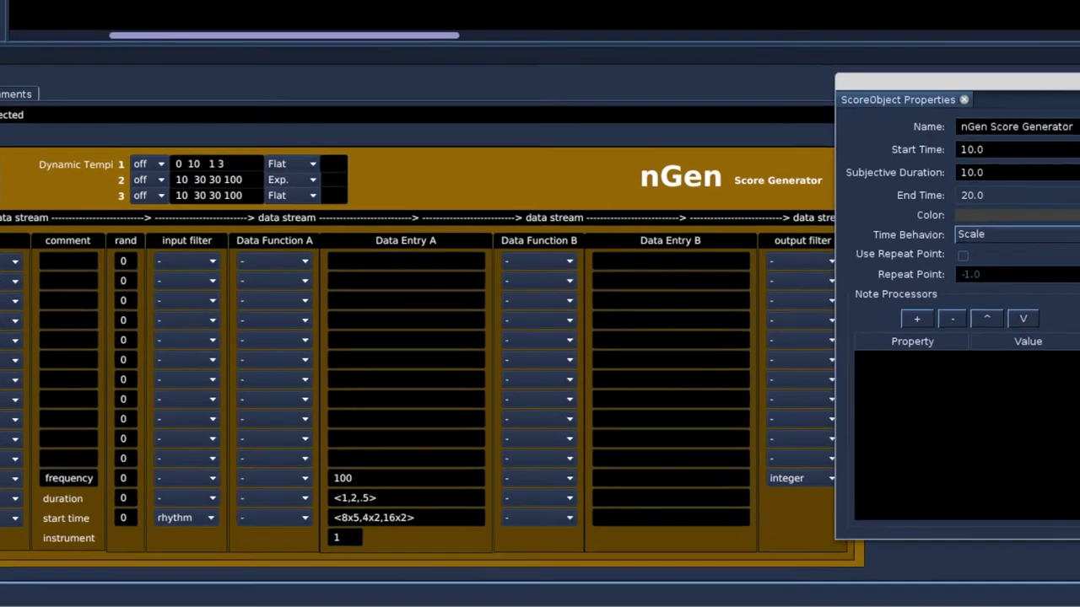
pyautogui.doubleClick(342, 477)
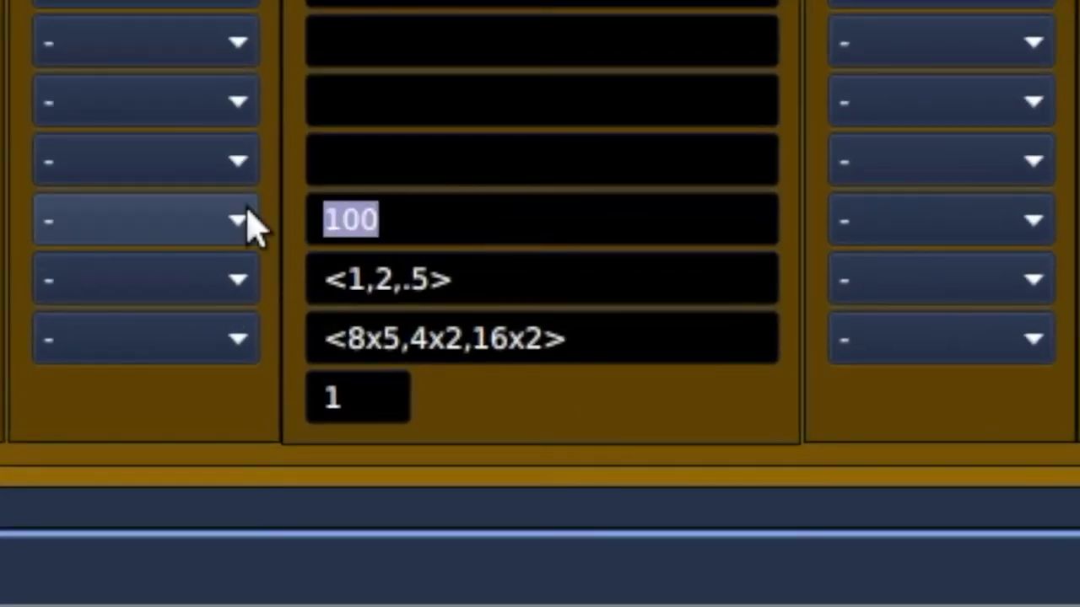
pyautogui.doubleClick(520, 352)
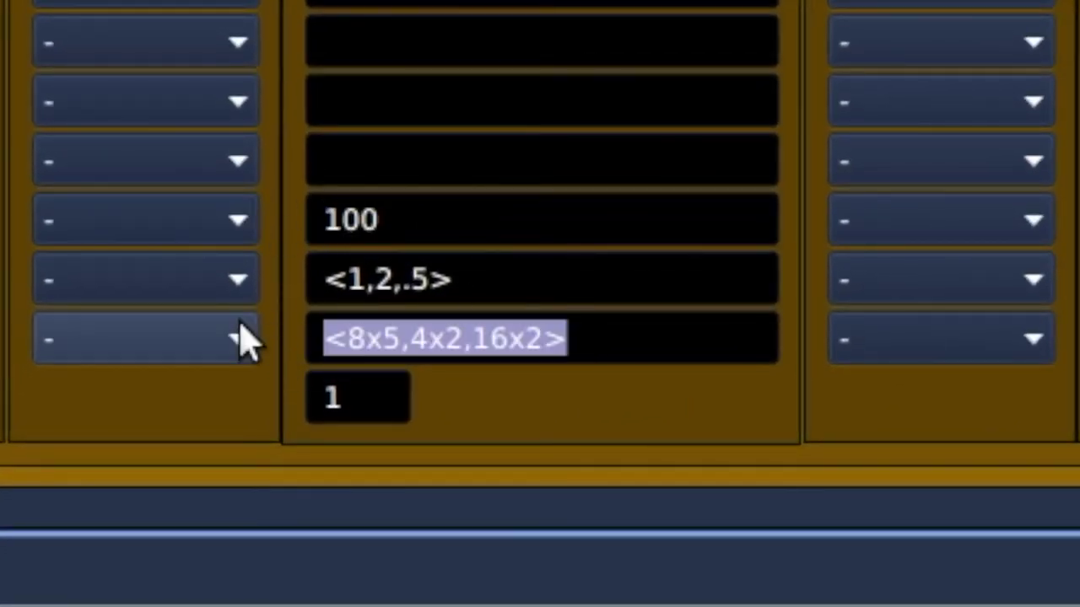
pyautogui.doubleClick(562, 291)
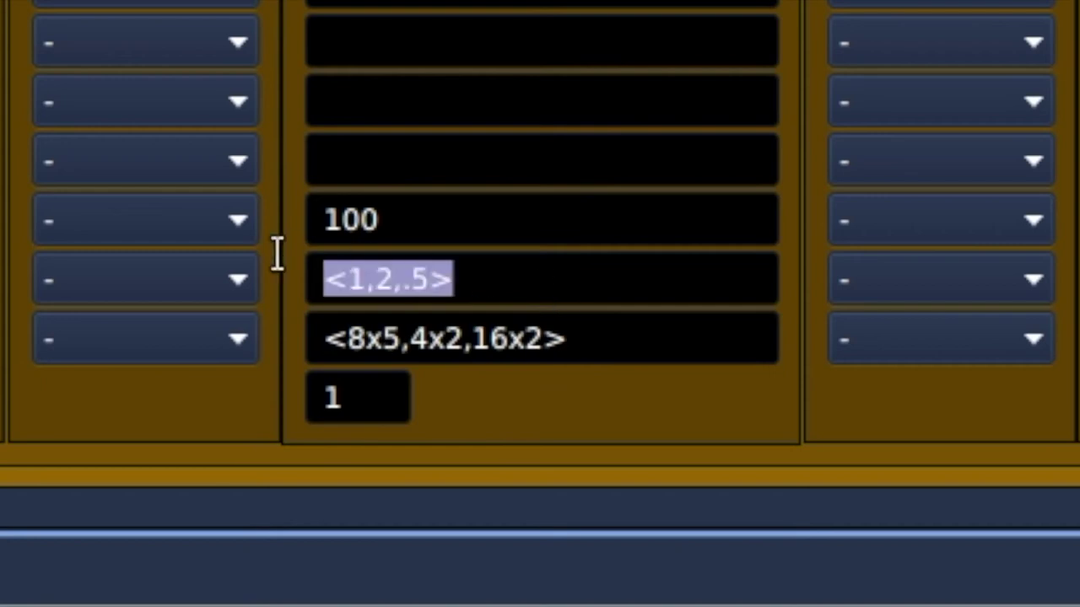
pyautogui.click(545, 288)
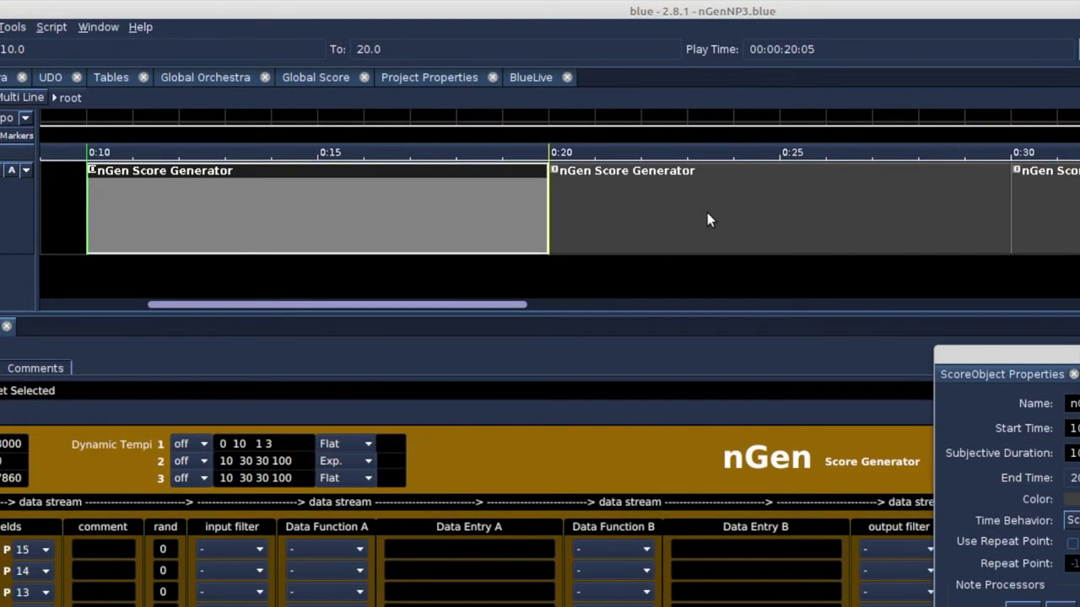
pyautogui.click(707, 213)
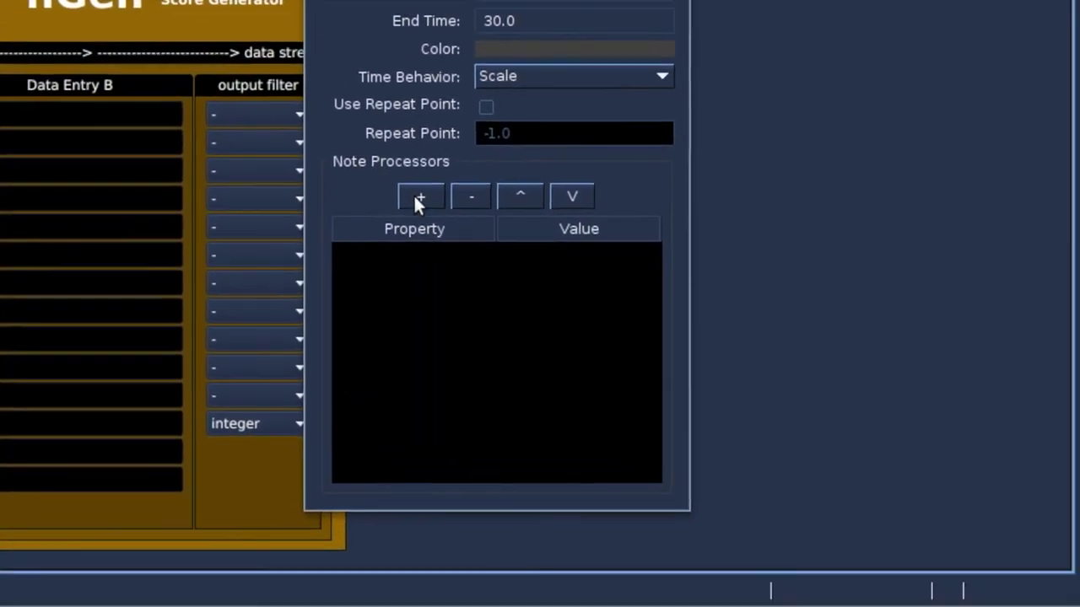
# Insert a LineMultiplyProcessor and replace its 0 0 string with 0 1 5 2 10 1.
pyautogui.click(419, 196)
pyautogui.moveTo(506, 223)
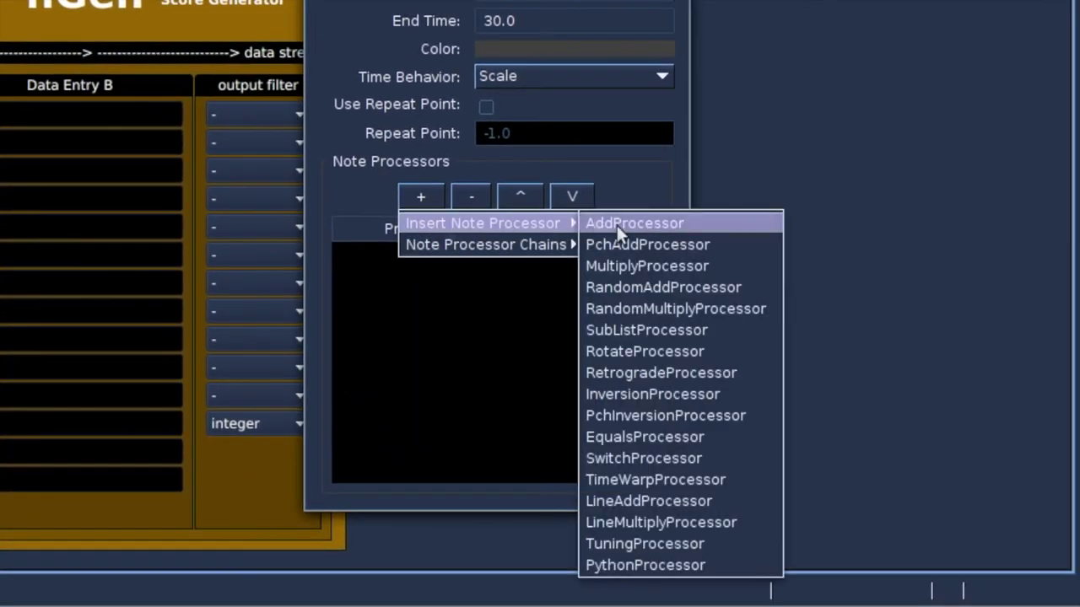
pyautogui.click(660, 516)
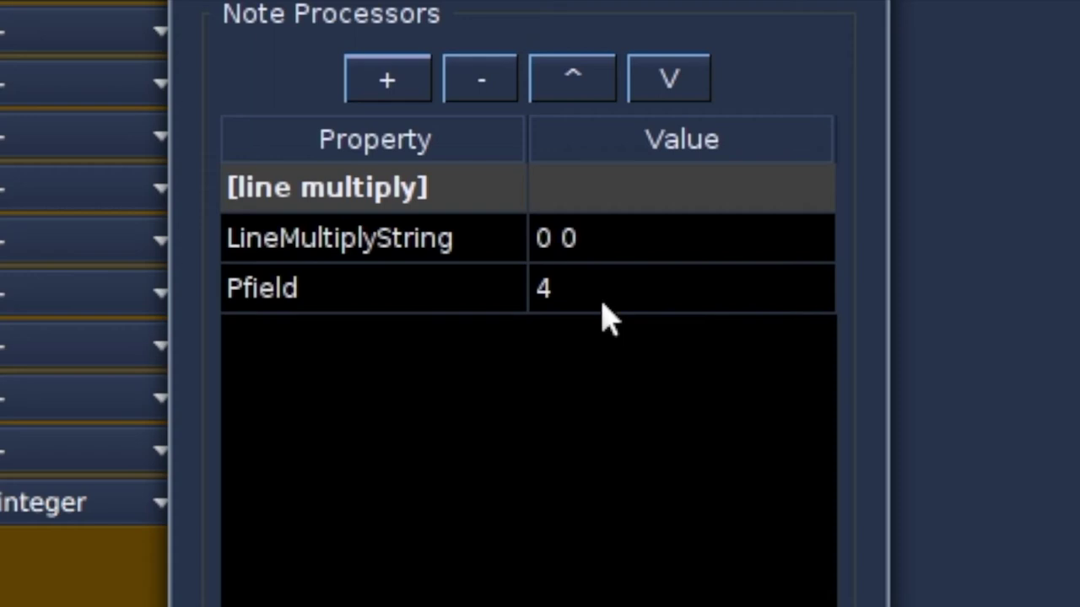
pyautogui.doubleClick(588, 239)
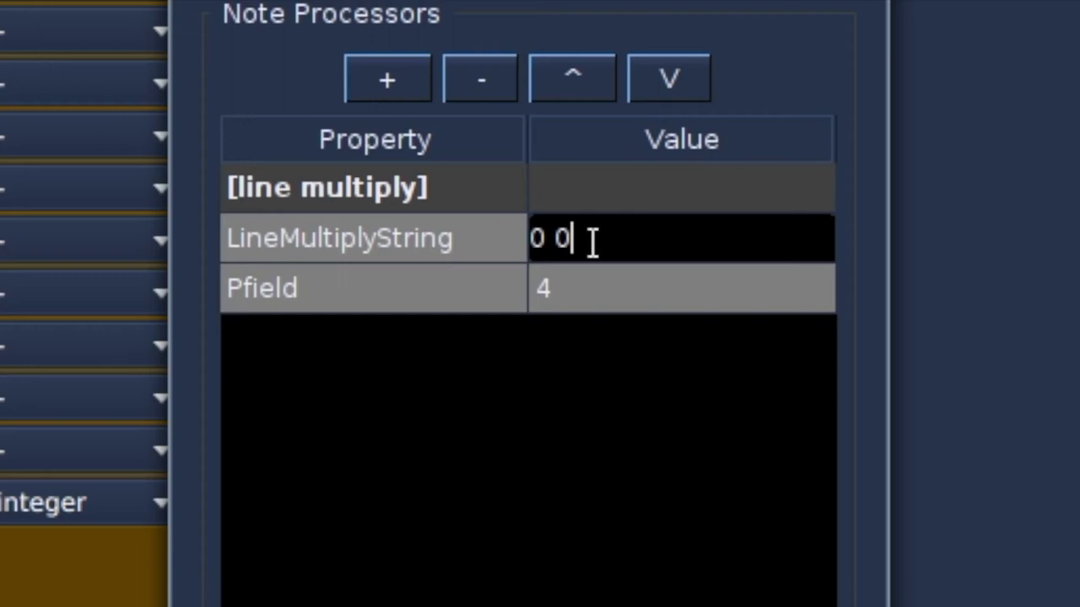
pyautogui.moveTo(590, 241); pyautogui.dragTo(494, 222)
pyautogui.press('BackSpace')
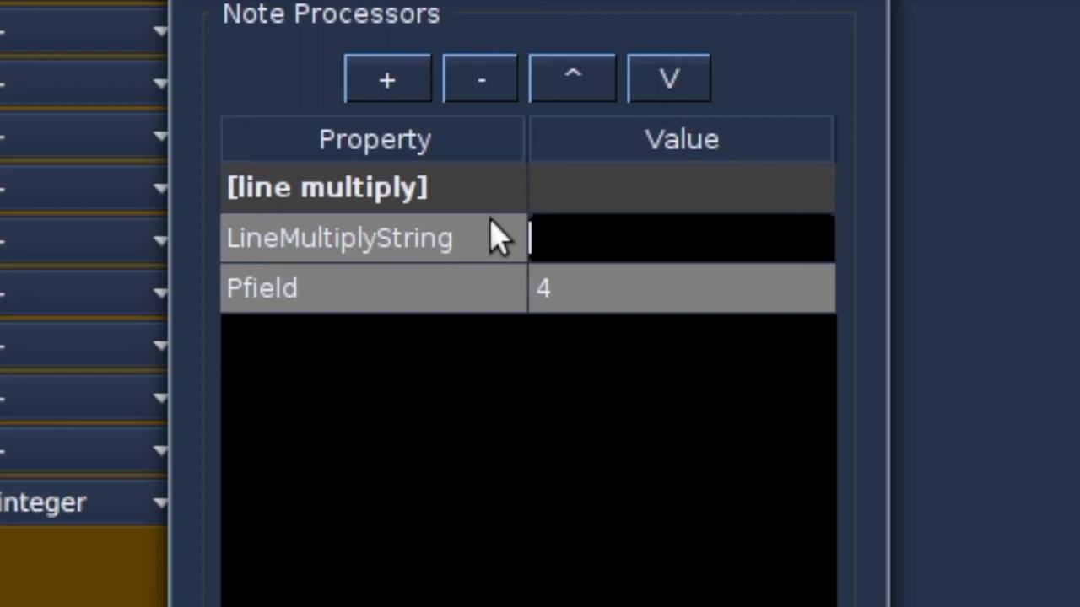
pyautogui.write('0 1')
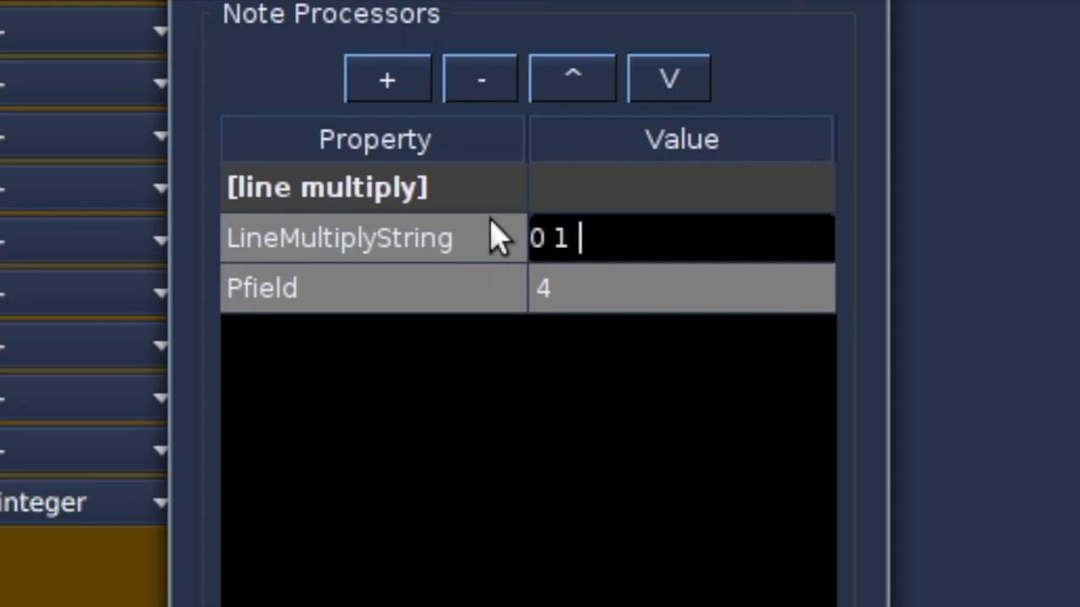
pyautogui.write(' 5 2')
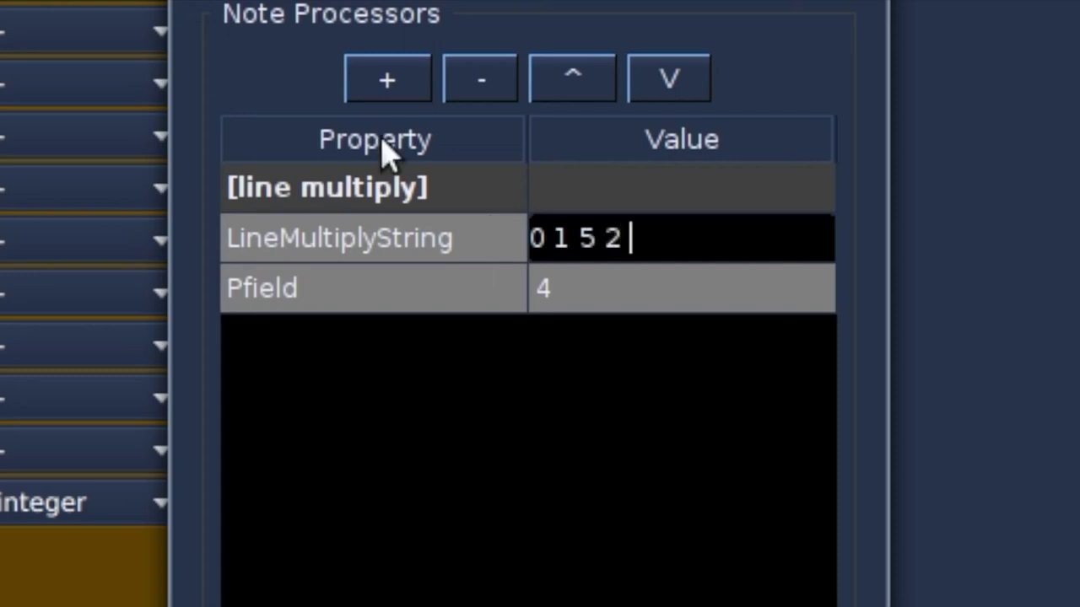
pyautogui.write(' 10 1')
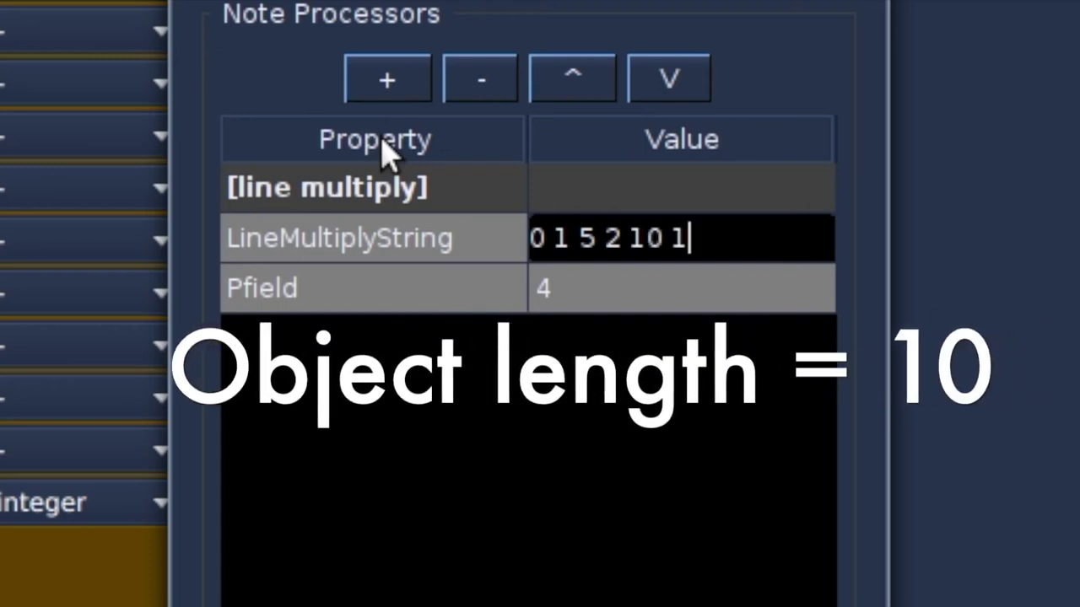
pyautogui.press('Return')
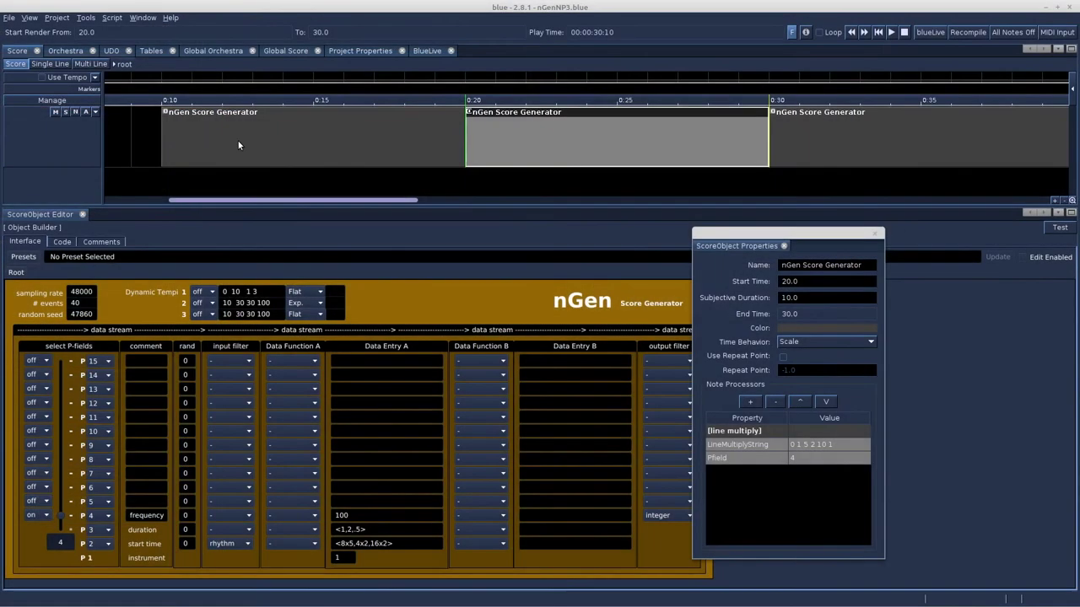
# Select the 10.0–20.0 nGen block and run Test to list its generated notes.
pyautogui.click(237, 143)
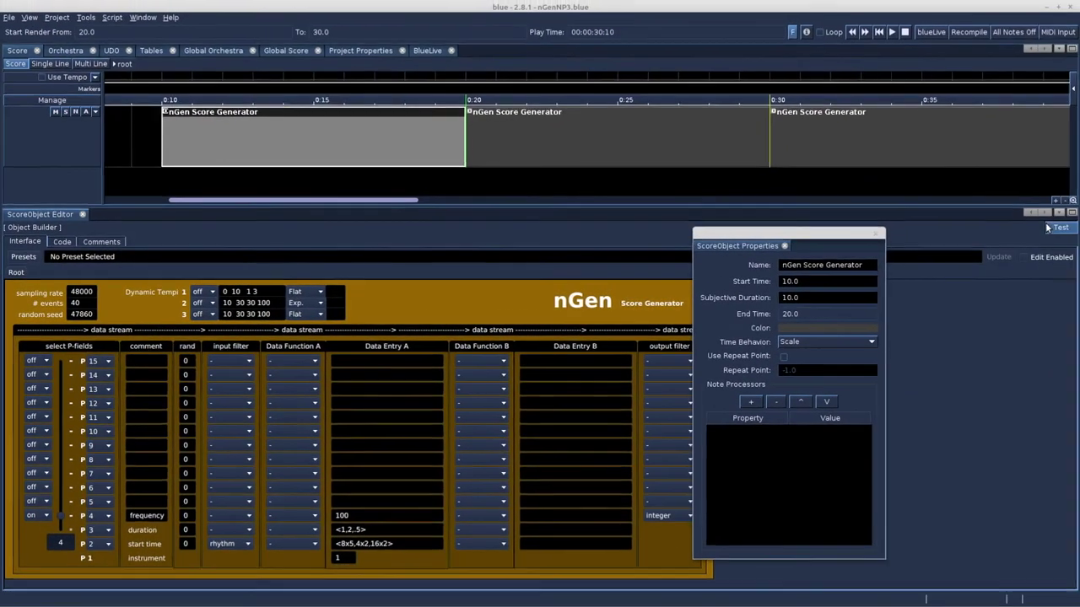
pyautogui.click(1048, 228)
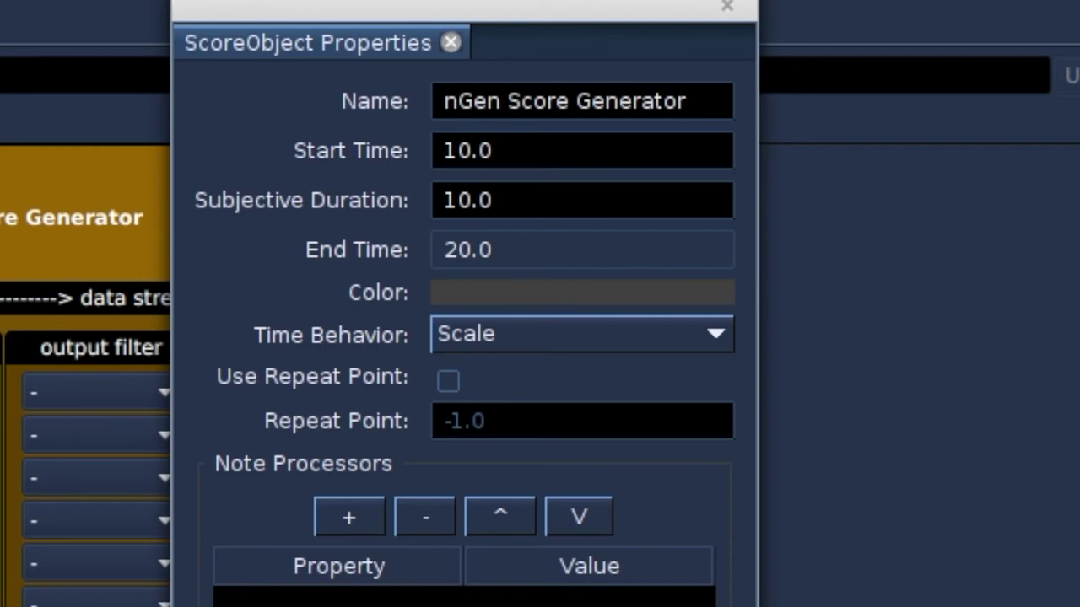
# Set the first block's Time Behavior to None and check the last note's start time, 31.5.
pyautogui.click(531, 329)
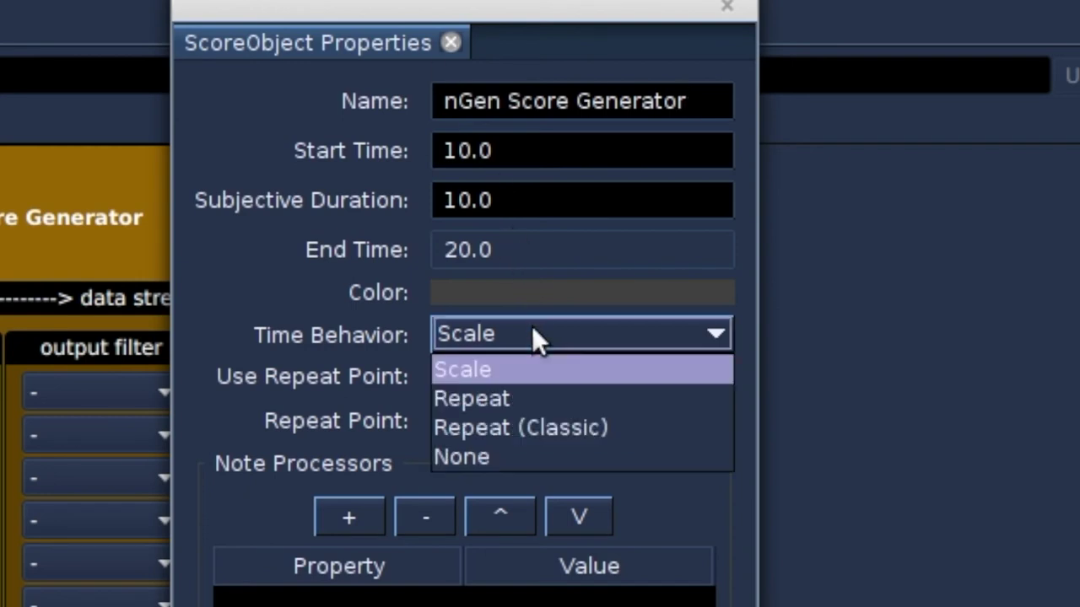
pyautogui.click(527, 462)
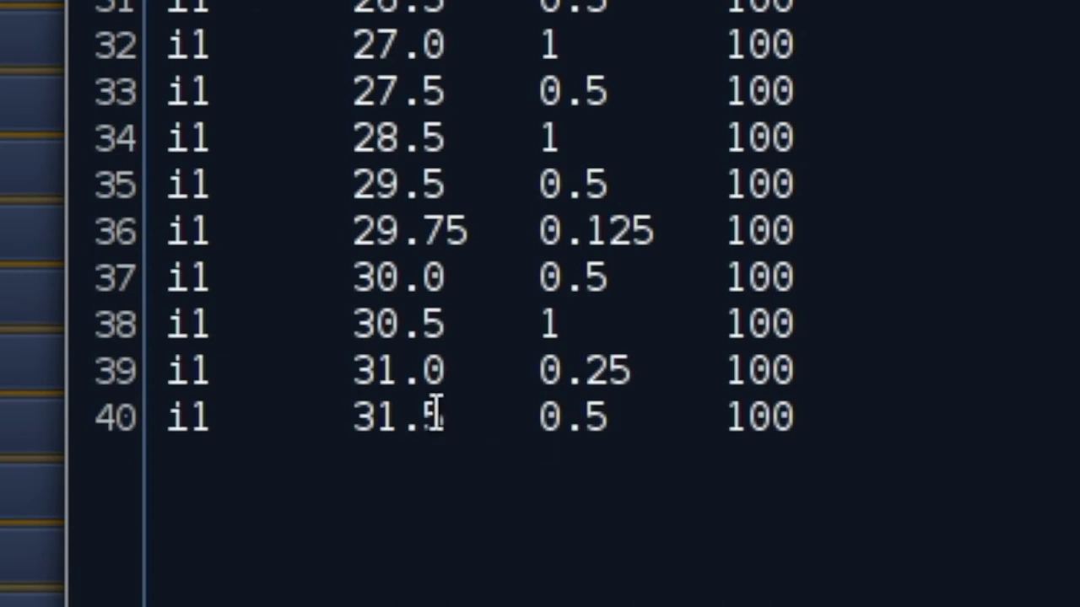
pyautogui.moveTo(442, 415); pyautogui.dragTo(352, 406)
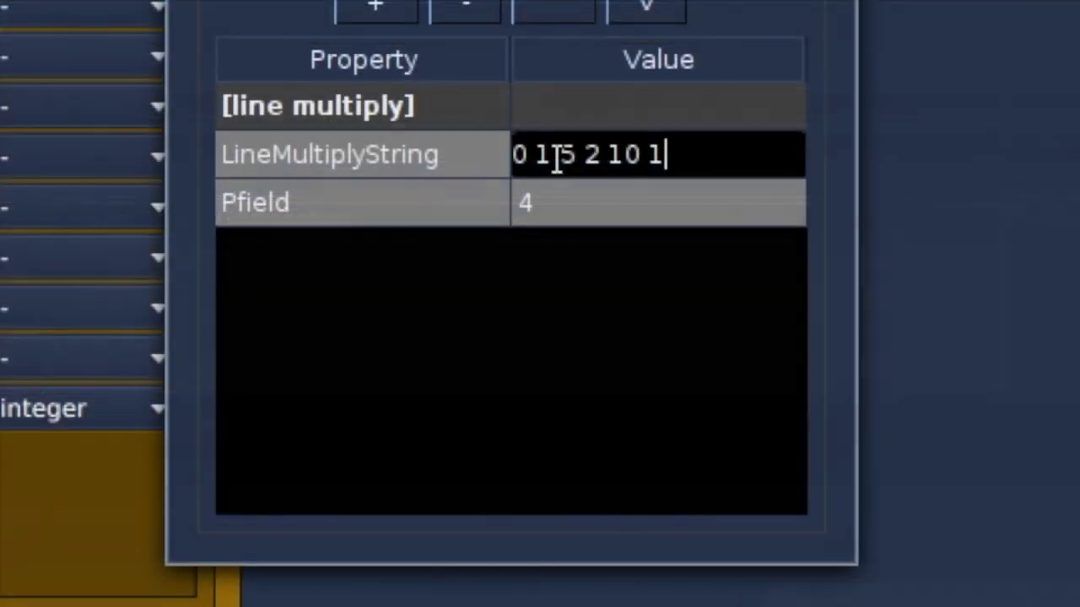
# Rewrite the LineMultiplyString as 0 1 22 1, then insert 11 2 to get 0 1 11 2 22 1.
pyautogui.moveTo(658, 154); pyautogui.dragTo(477, 143)
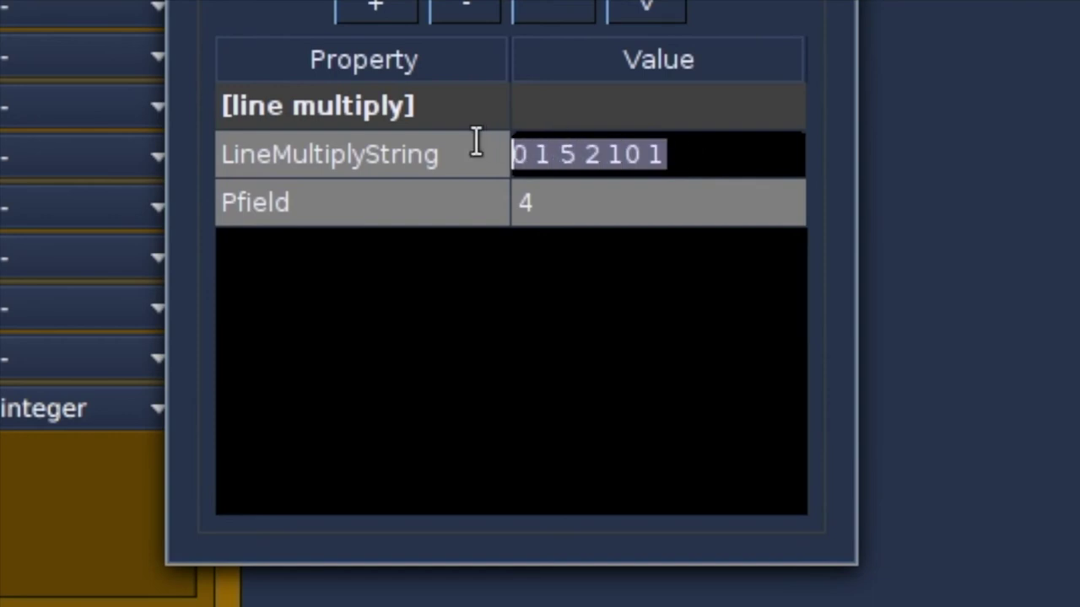
pyautogui.write('0')
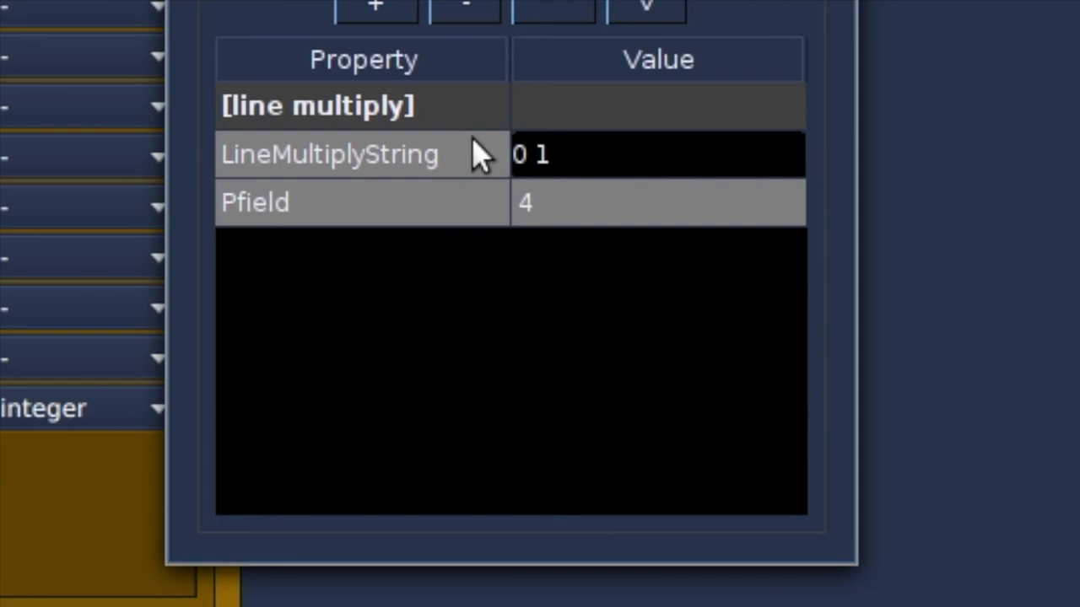
pyautogui.write('1 22 1')
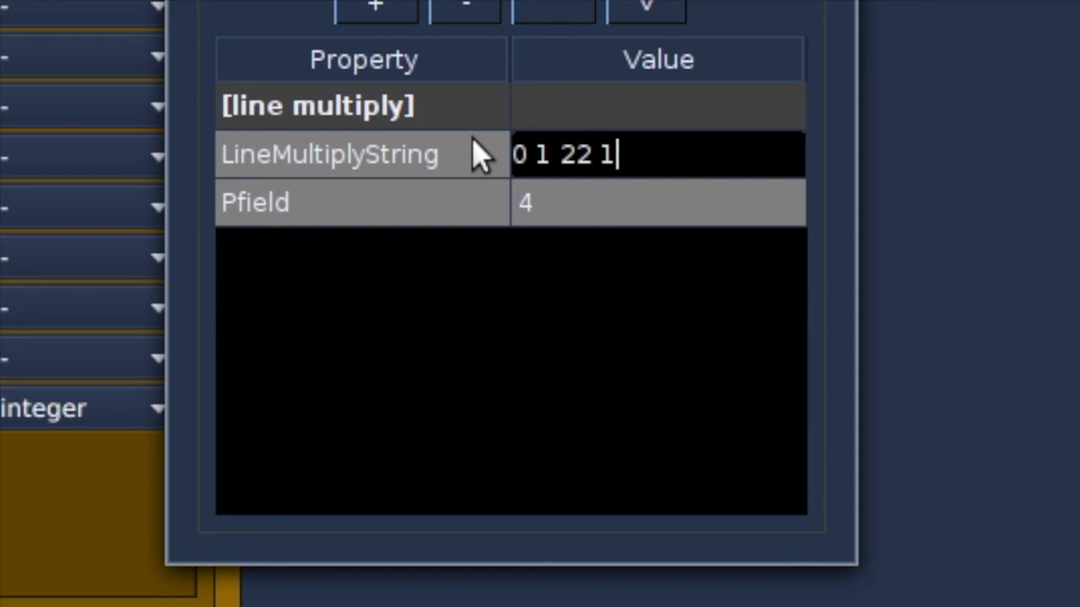
pyautogui.press('Return')
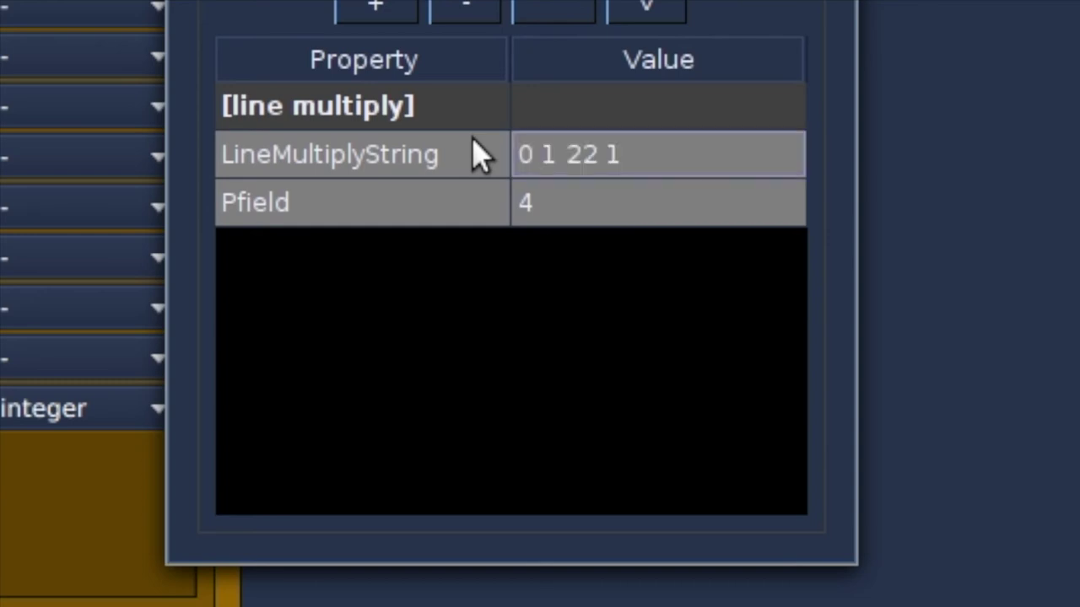
pyautogui.doubleClick(574, 155)
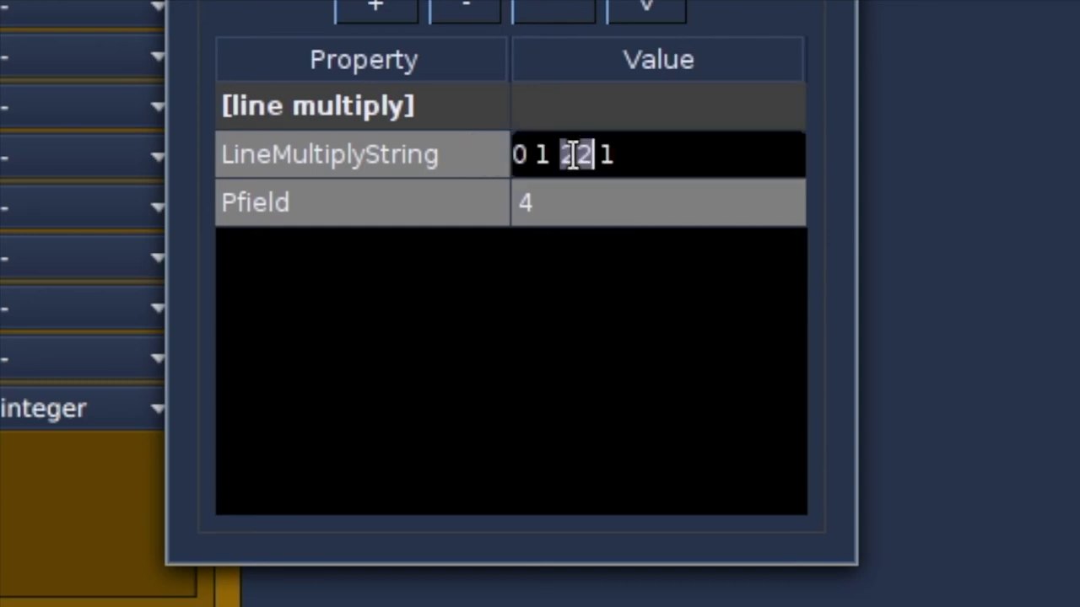
pyautogui.click(557, 155)
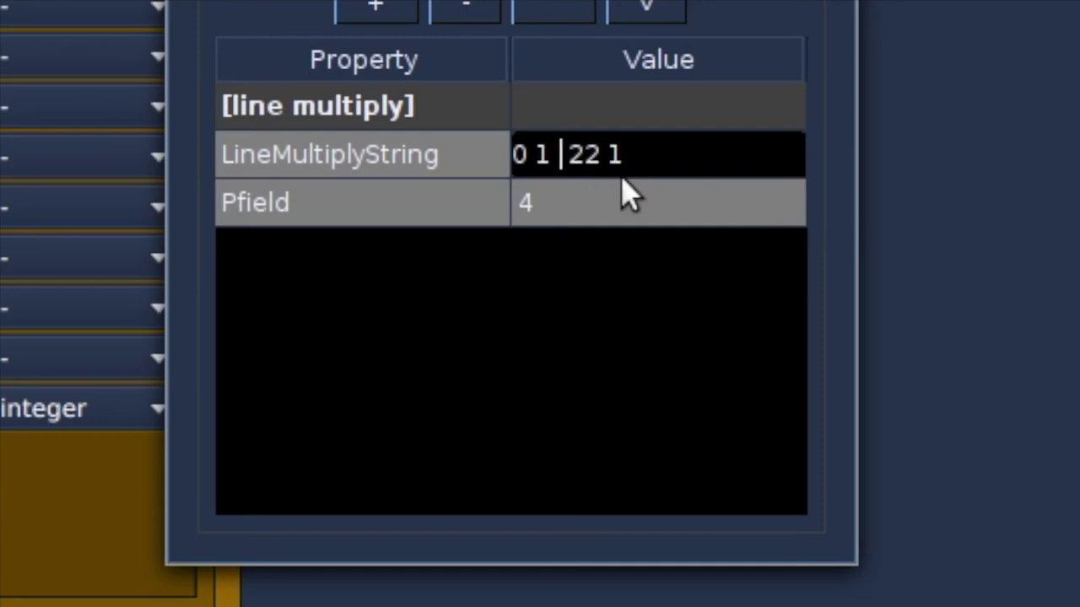
pyautogui.write('11 2')
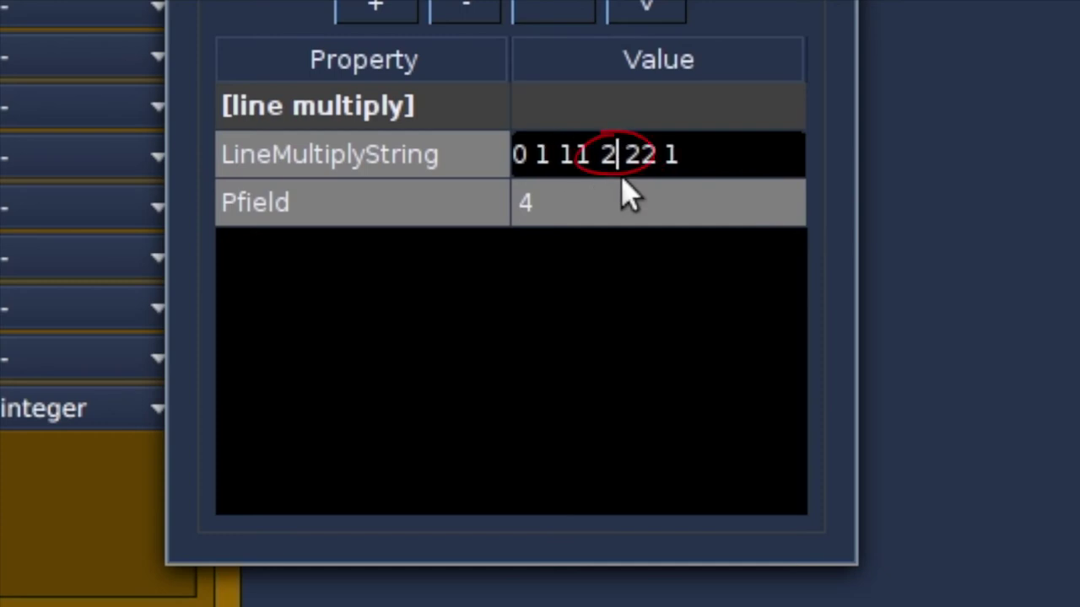
pyautogui.press('Return')
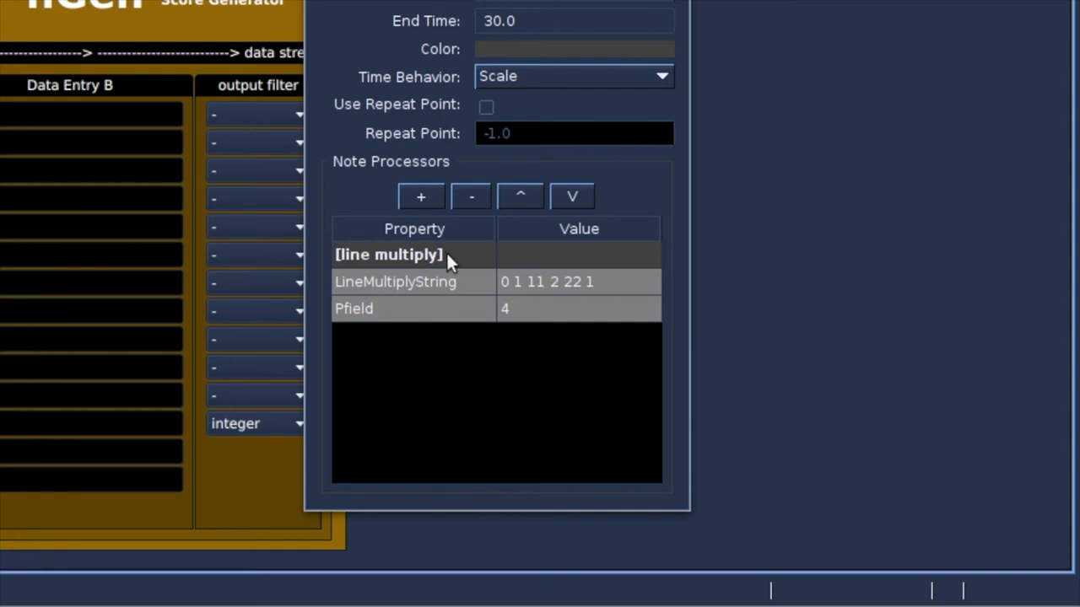
# Add a TimeWarpProcessor and set its TimeWarpString to 0 60 22 60.
pyautogui.click(422, 193)
pyautogui.moveTo(435, 218)
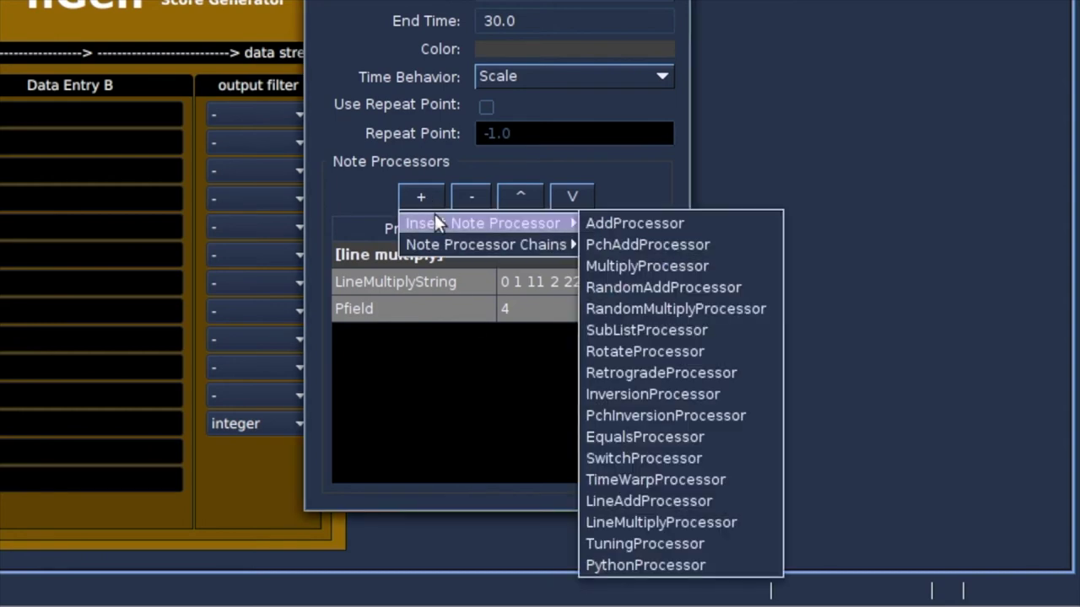
pyautogui.click(695, 478)
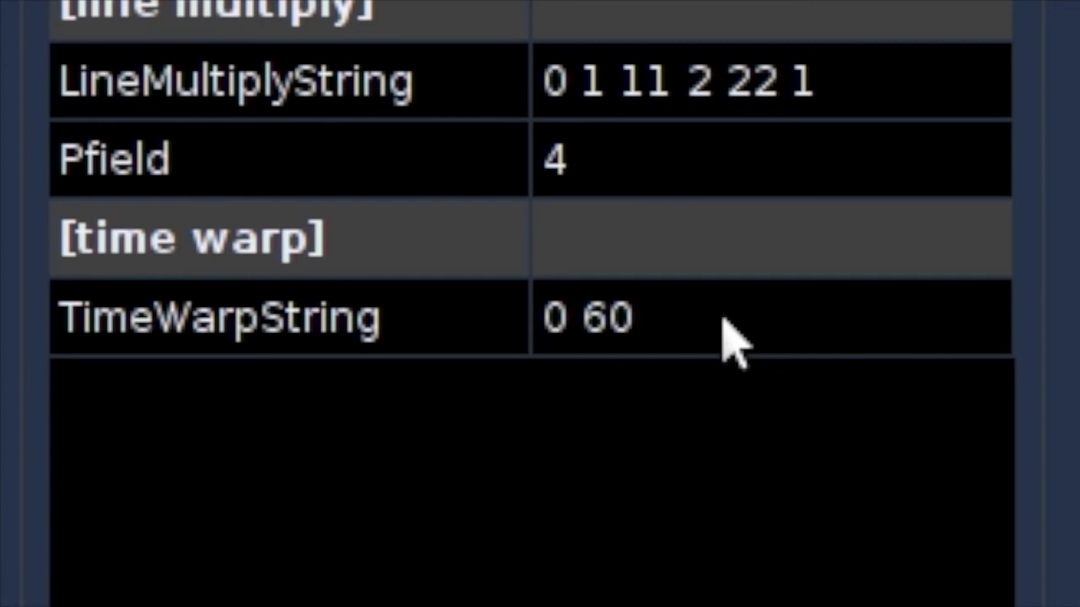
pyautogui.doubleClick(725, 319)
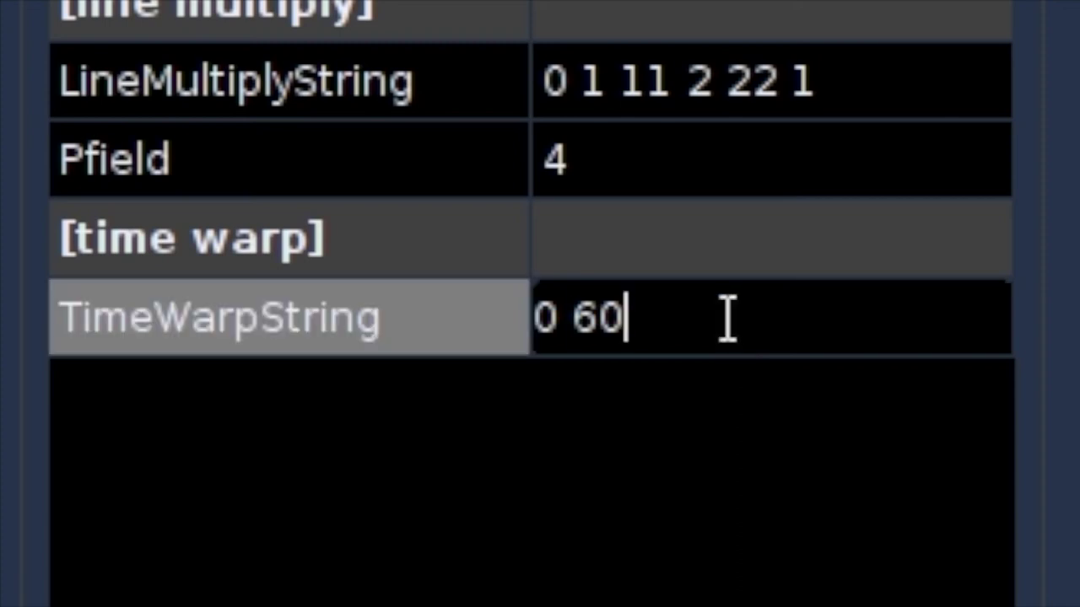
pyautogui.doubleClick(726, 318)
pyautogui.tripleClick(725, 319)
pyautogui.click(725, 318)
pyautogui.write('22')
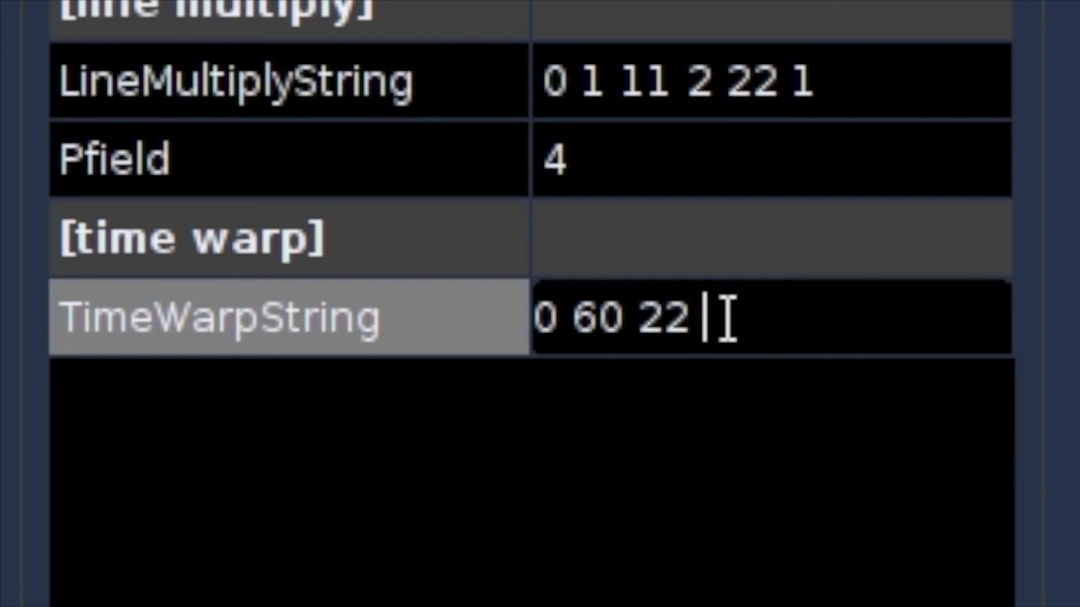
pyautogui.write(' 60')
pyautogui.press('Return')
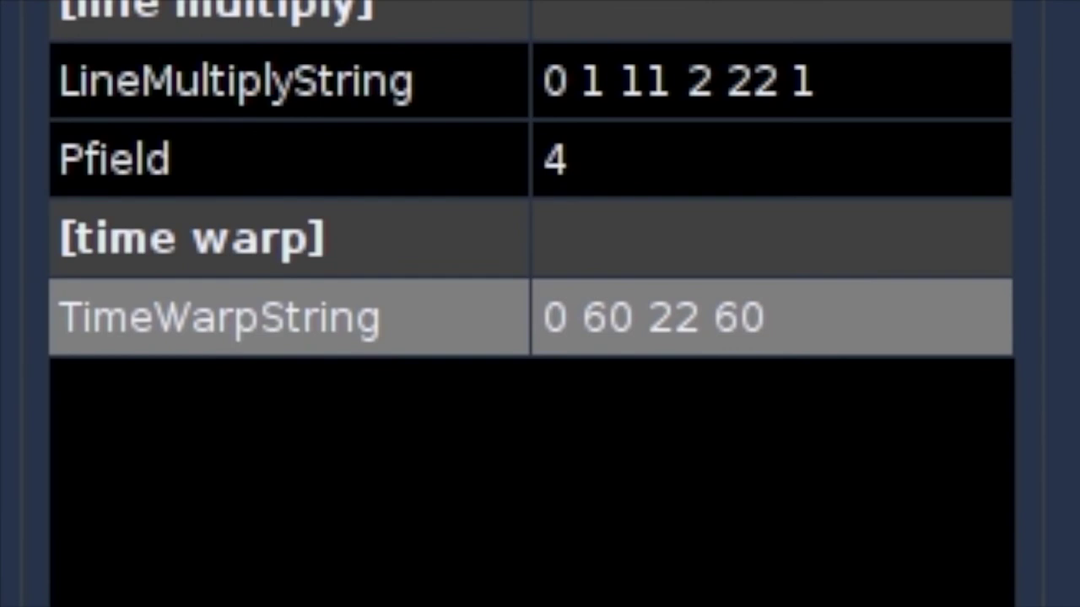
# Change the first 60 in the time warp string to 240, giving 0 240 22 60.
pyautogui.doubleClick(643, 320)
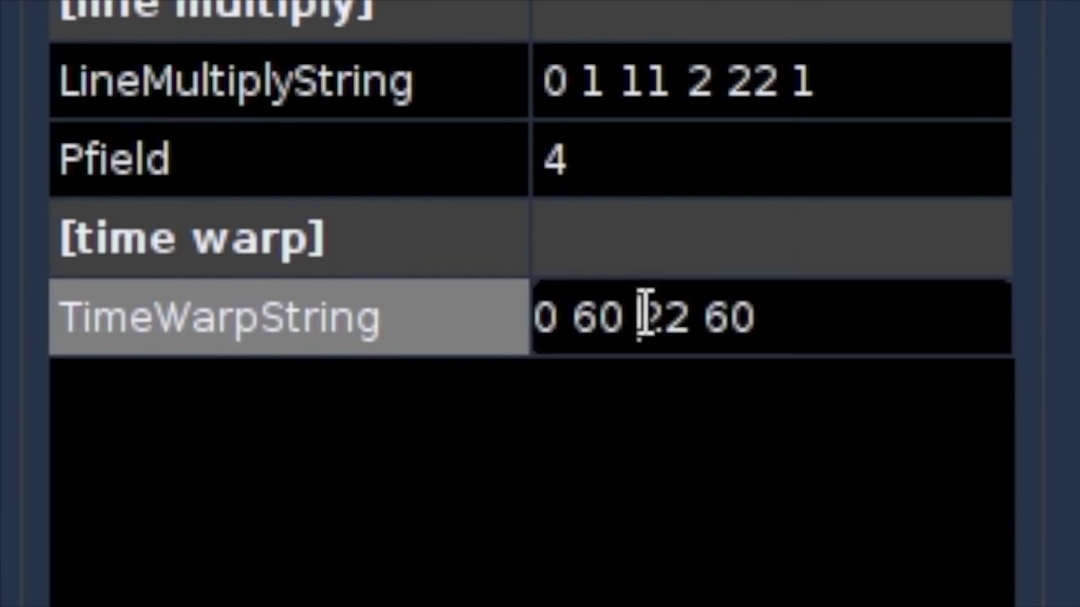
pyautogui.doubleClick(621, 328)
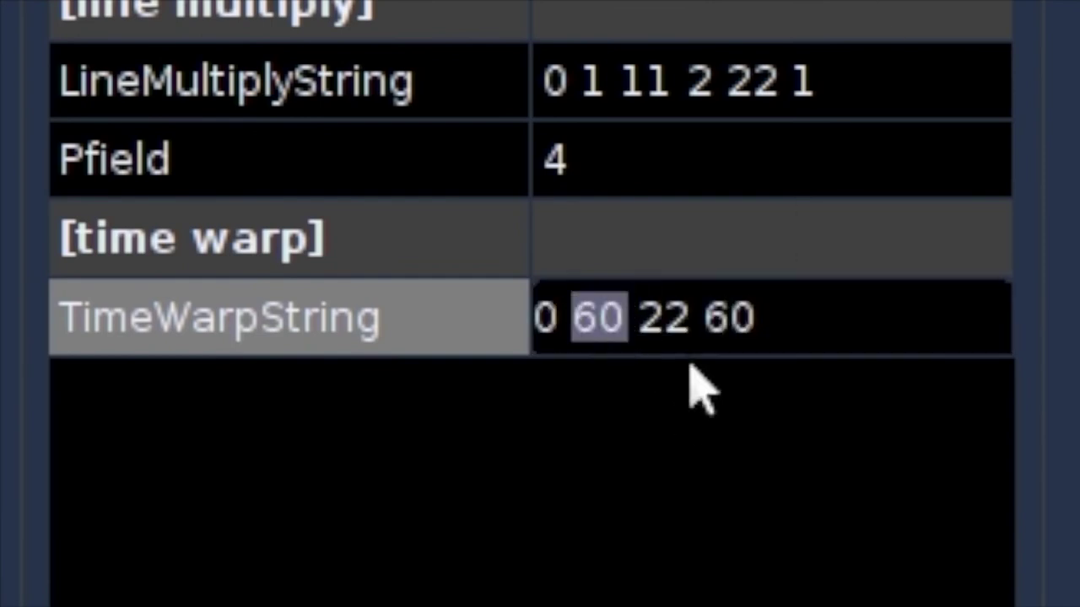
pyautogui.write('240')
pyautogui.press('Return')
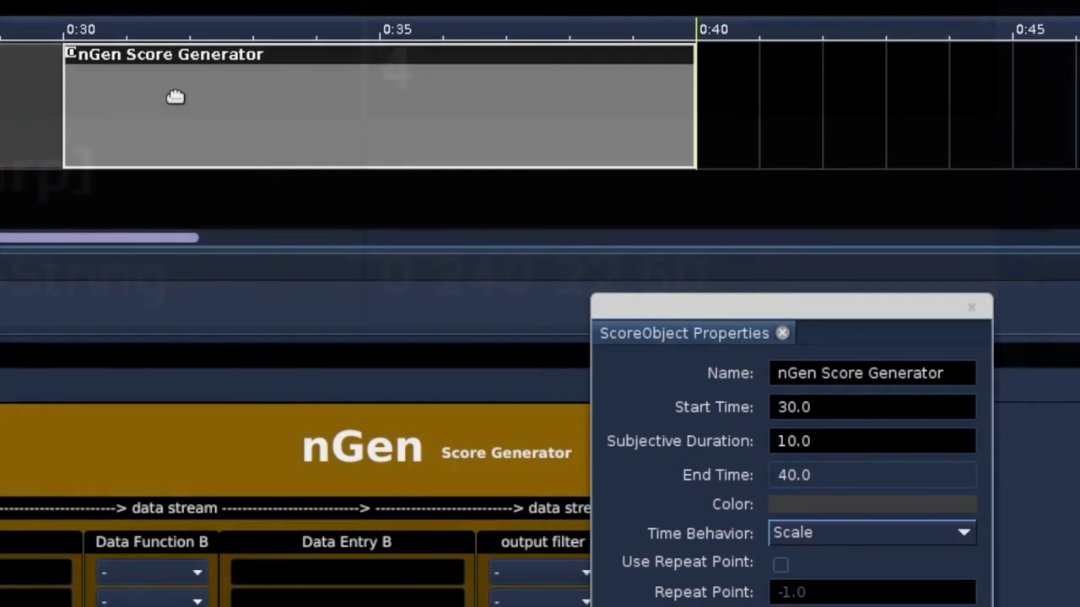
# Freeze each of the two nGen Score Generator blocks with Freeze/Unfreeze ScoreObjects.
pyautogui.rightClick(175, 94)
pyautogui.click(197, 159)
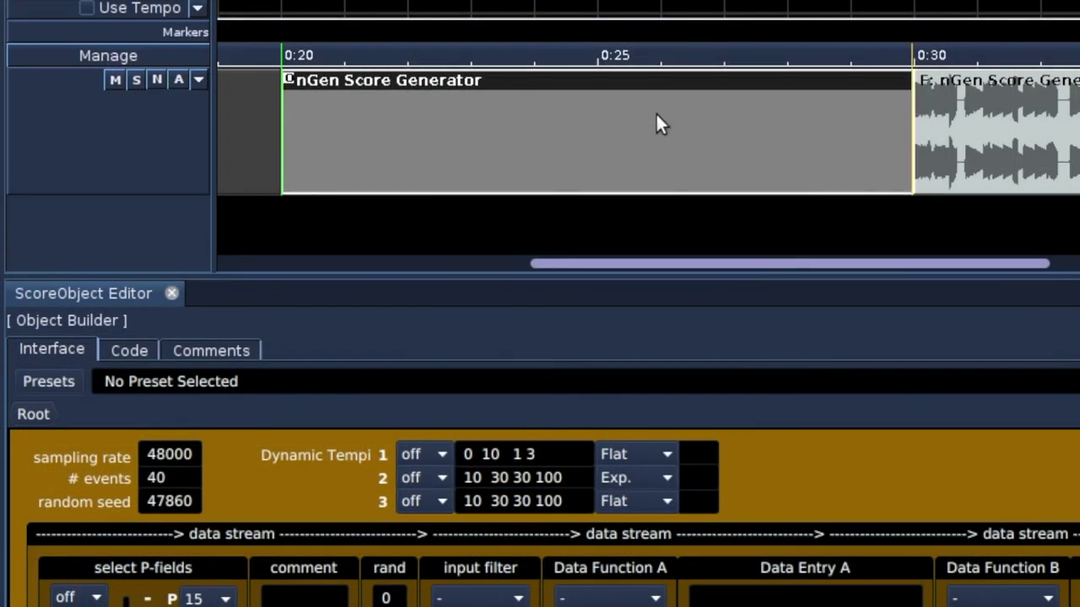
pyautogui.rightClick(656, 114)
pyautogui.click(698, 182)
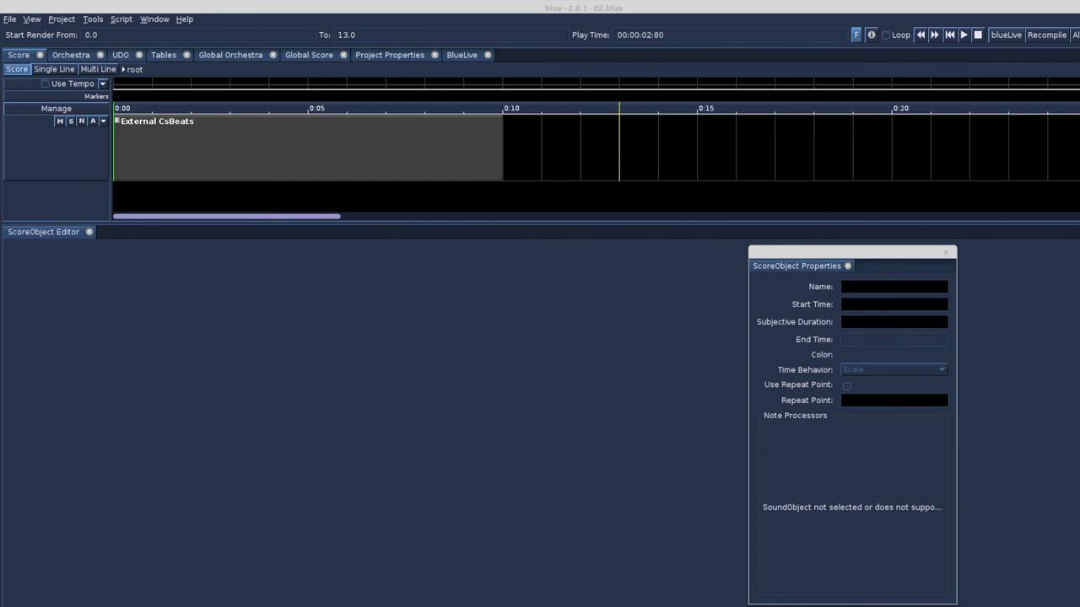
# Select the 0–10 s External CsBeats block and highlight its csbeats command line.
pyautogui.click(294, 154)
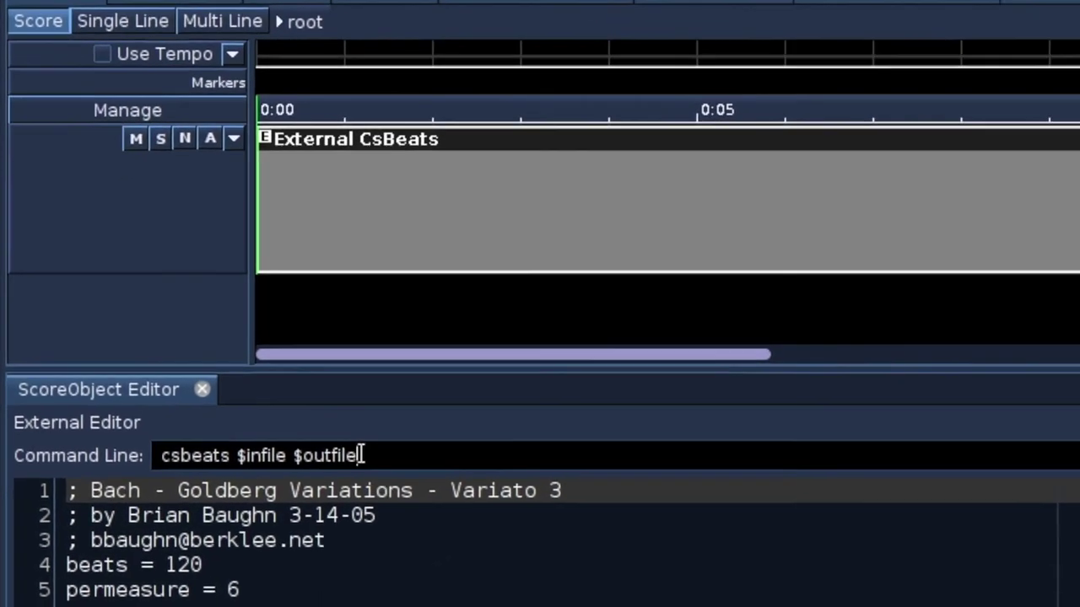
pyautogui.moveTo(291, 483); pyautogui.dragTo(66, 463)
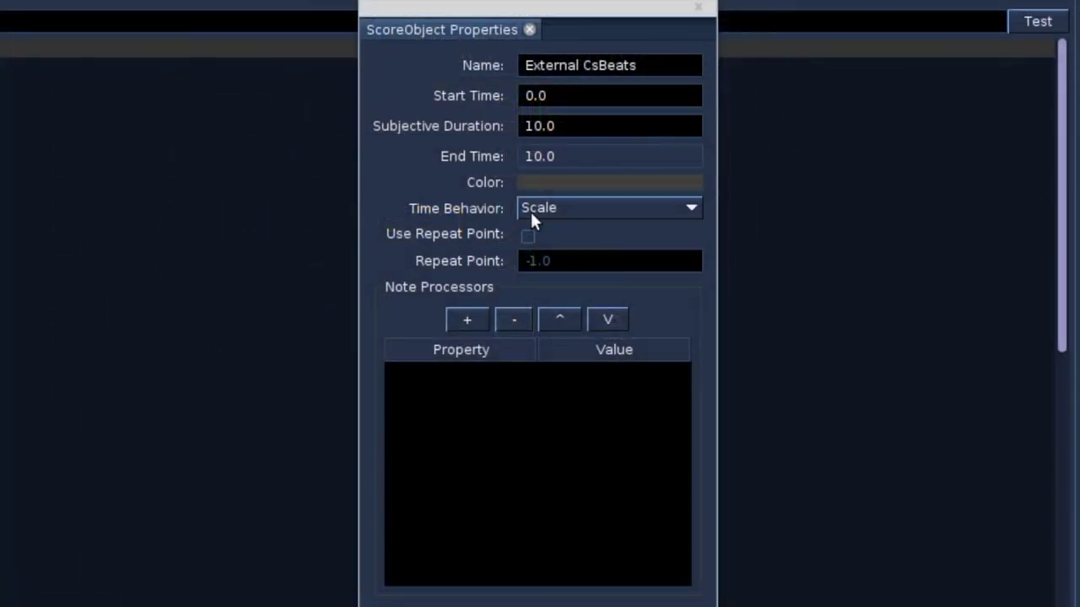
# Set the External CsBeats object's Time Behavior to None.
pyautogui.click(530, 208)
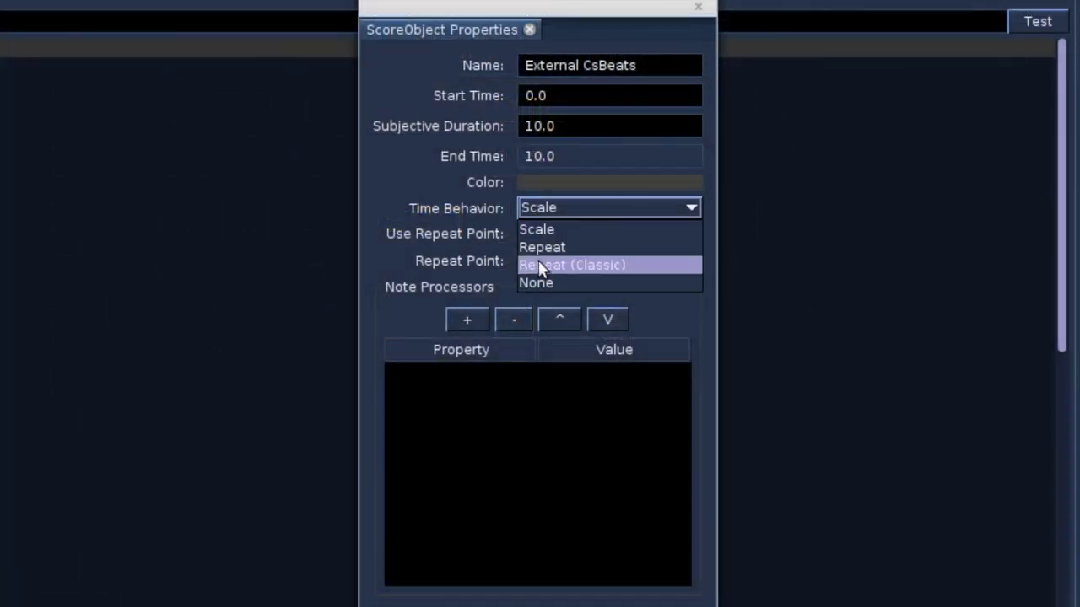
pyautogui.click(543, 284)
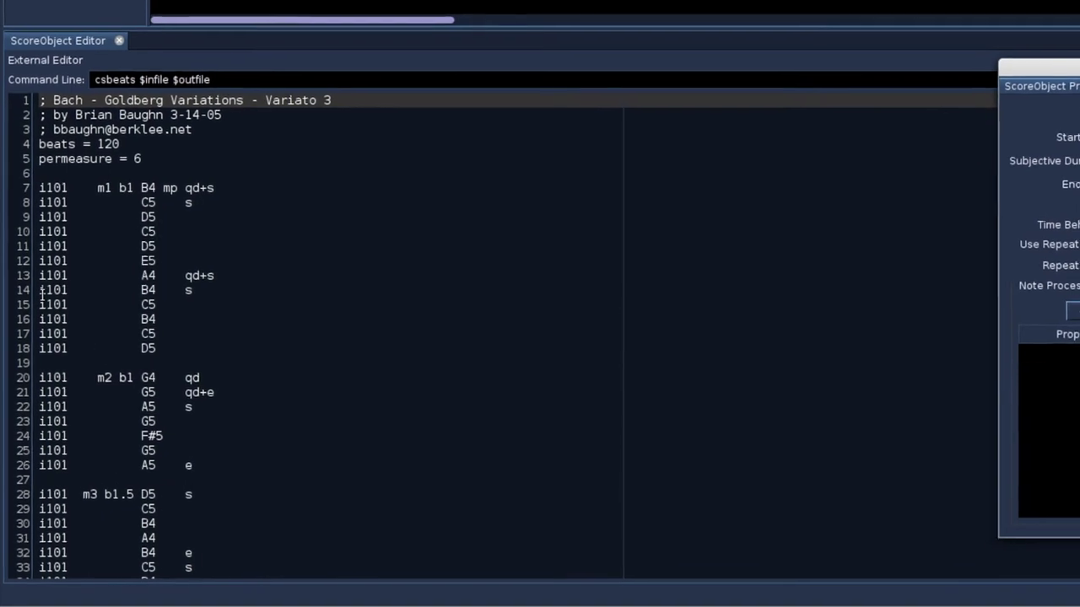
pyautogui.doubleClick(58, 332)
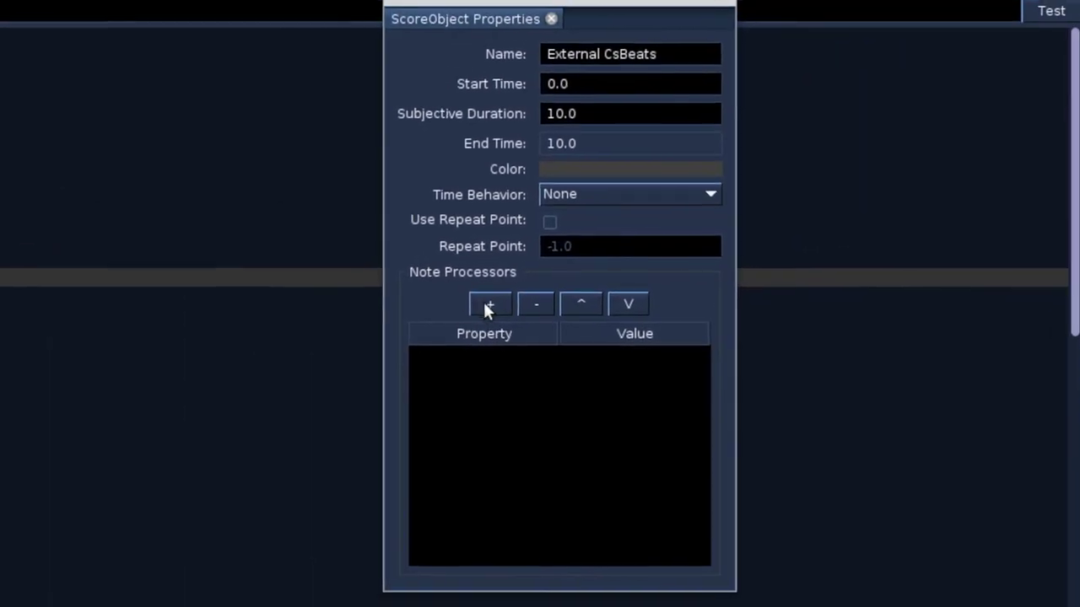
# Add an AddProcessor on Pfield 1 with value -100, then Test the resulting 41 i1.0 notes.
pyautogui.click(485, 307)
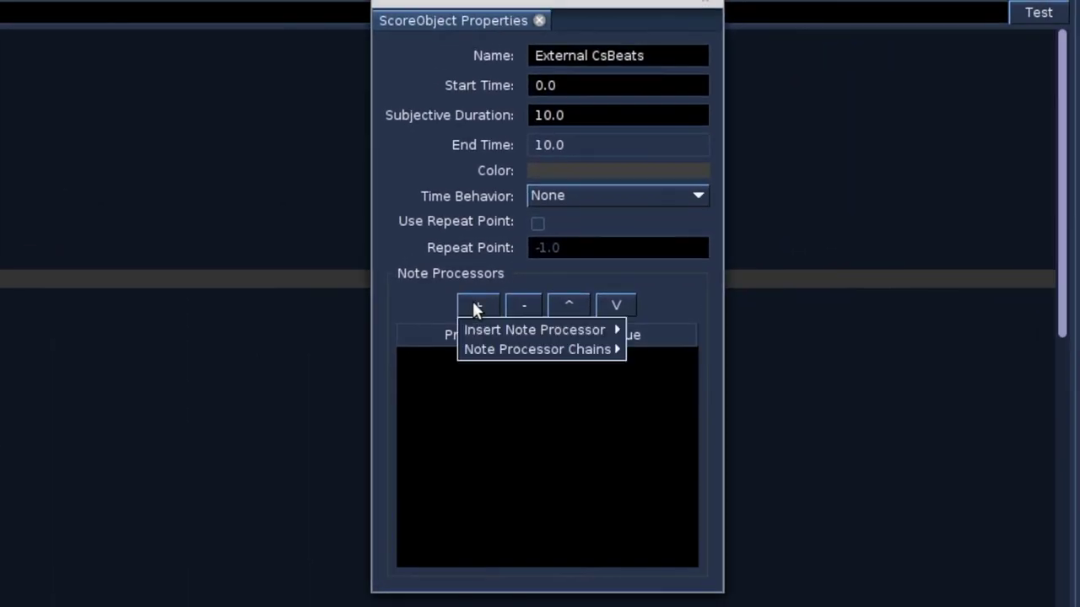
pyautogui.moveTo(481, 330)
pyautogui.click(654, 329)
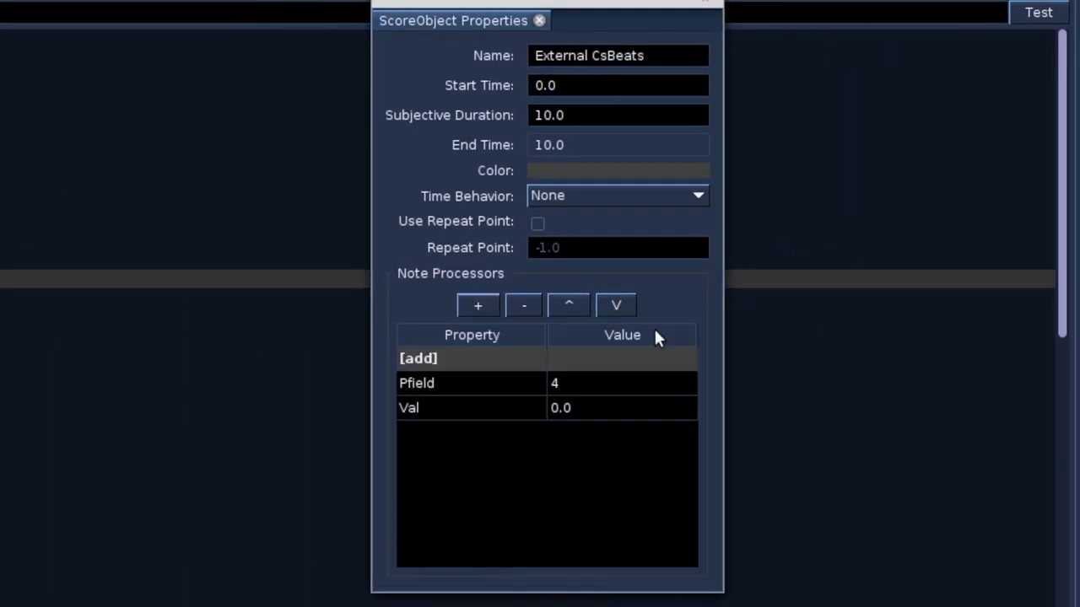
pyautogui.doubleClick(599, 382)
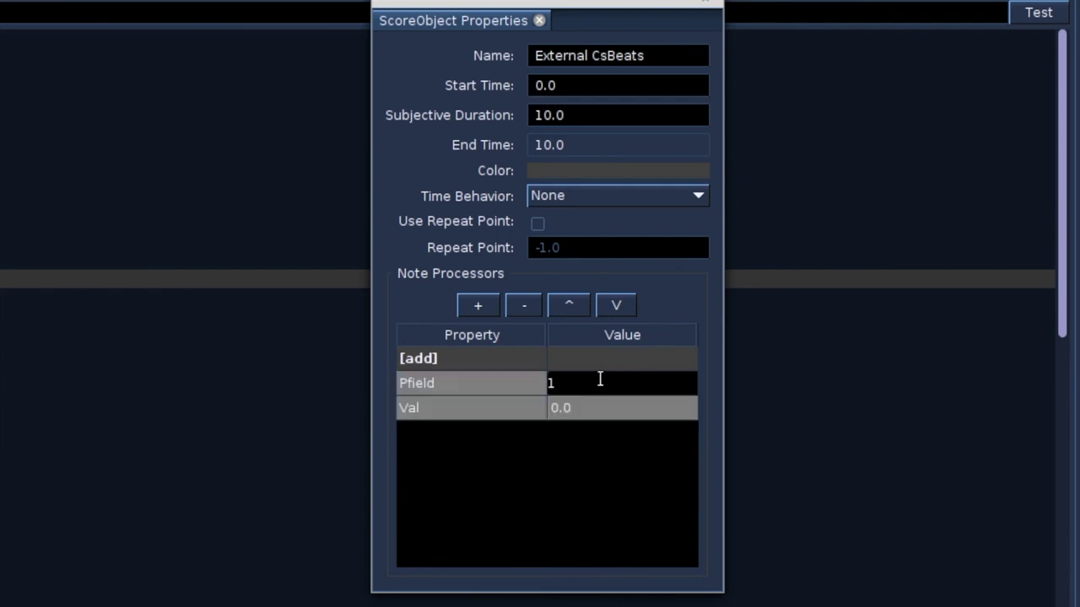
pyautogui.write('1')
pyautogui.press('Return')
pyautogui.doubleClick(602, 409)
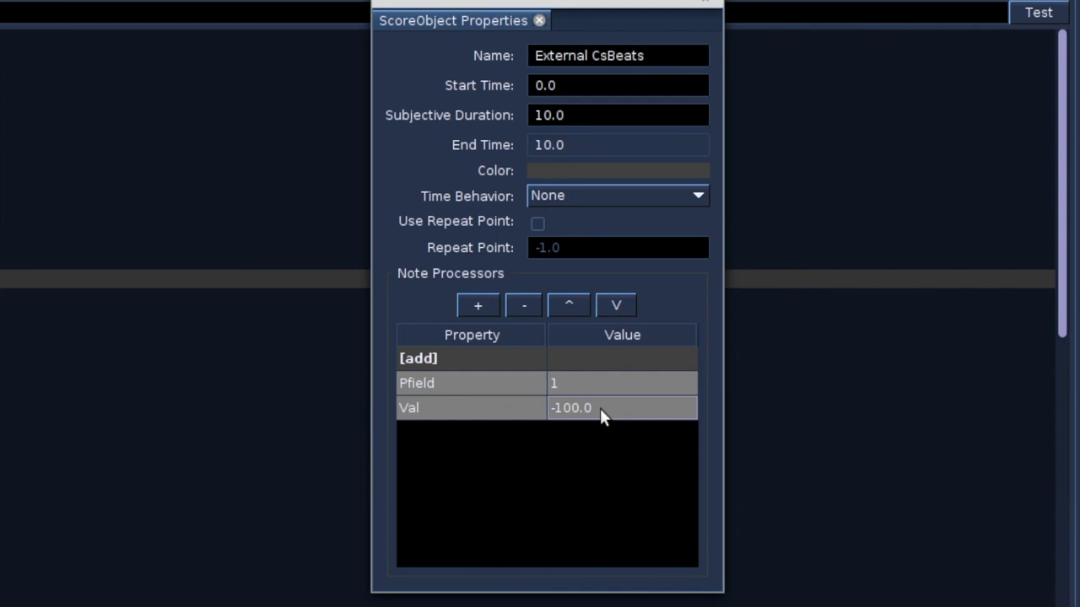
pyautogui.click(1022, 18)
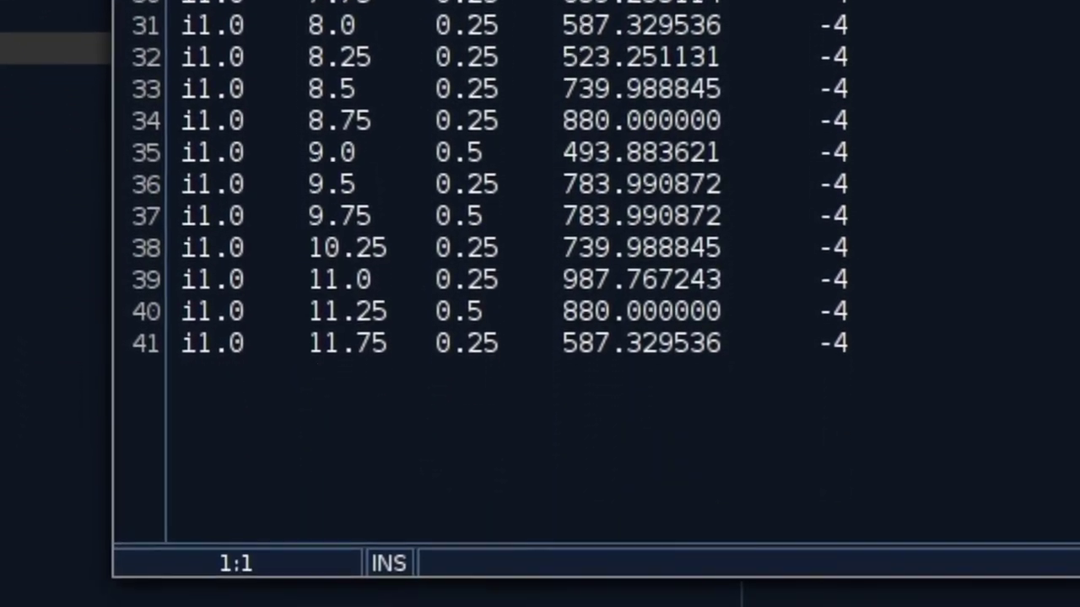
# Check the last note's start time of 11.75 in the generated score listing, then close it.
pyautogui.moveTo(393, 329); pyautogui.dragTo(351, 329)
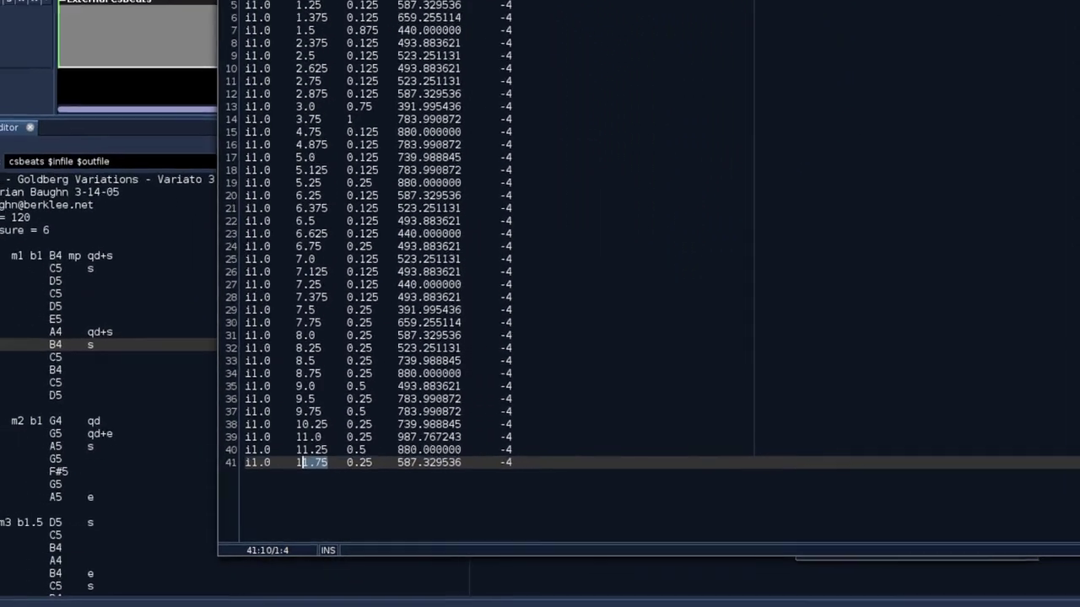
pyautogui.press('Escape')
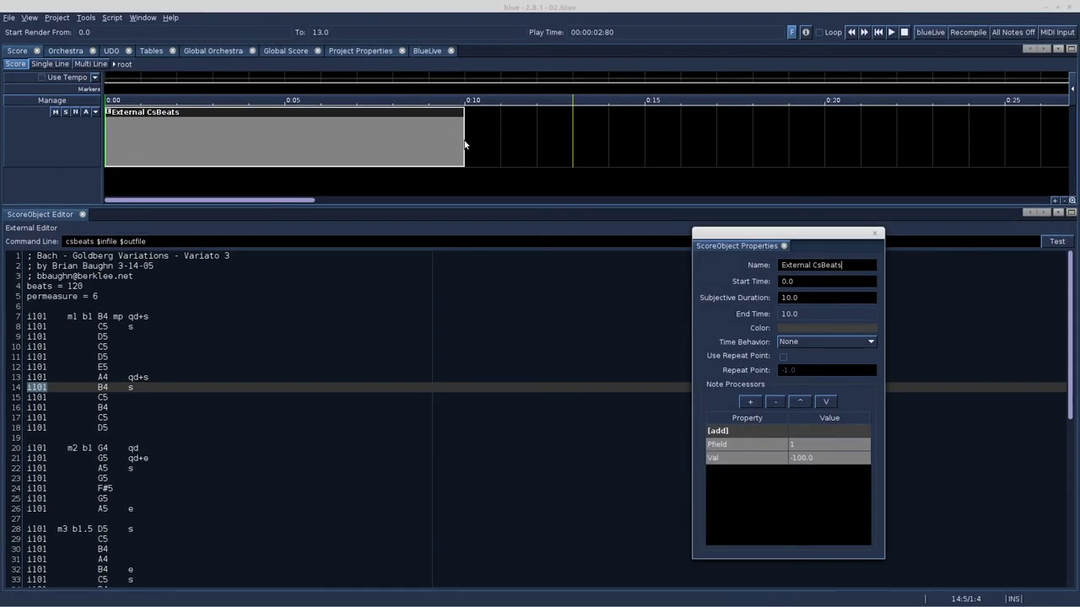